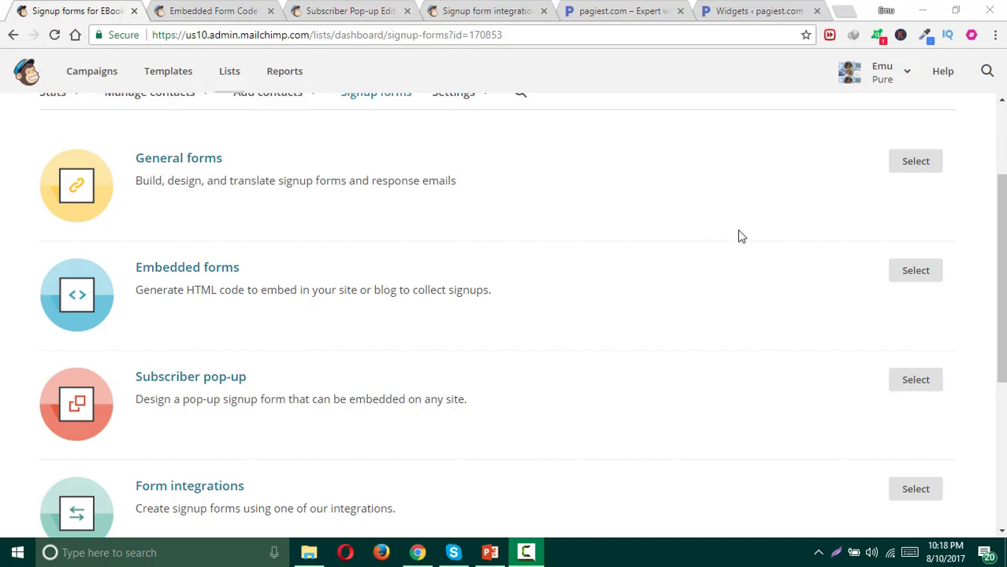
Step: Open the EBook list's signup forms page and review the available form types
scroll(651, 281, up, 3)
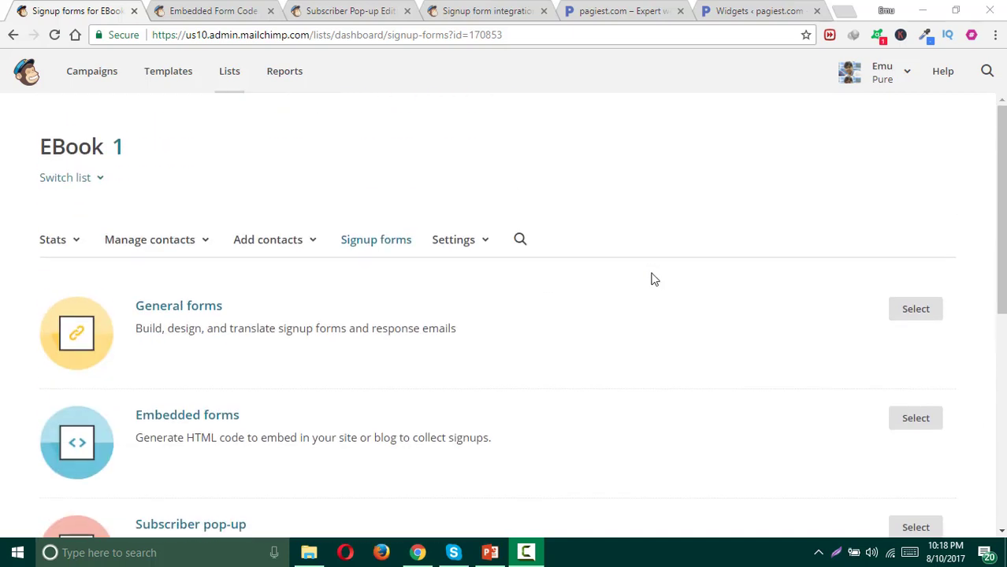
click(367, 245)
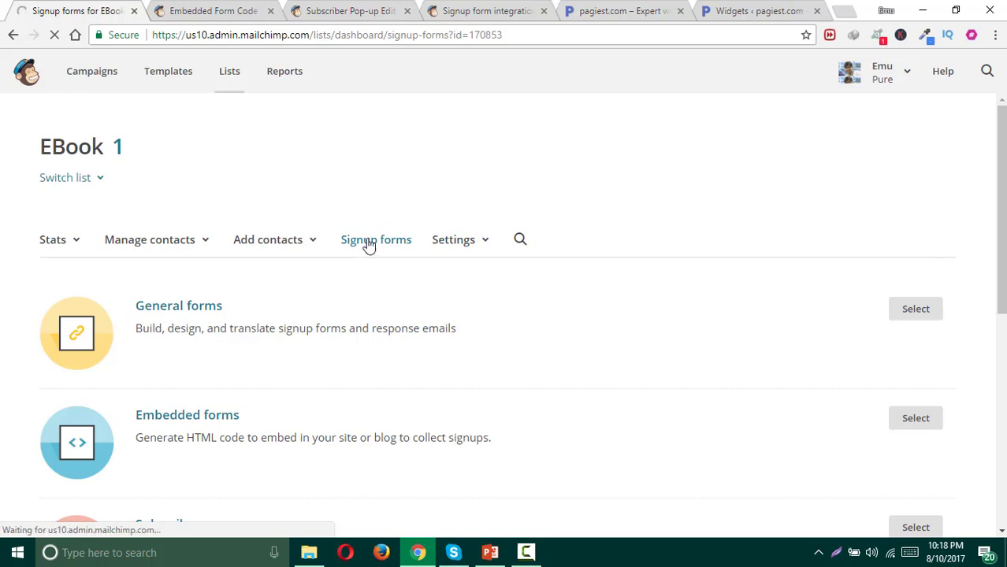
scroll(358, 244, down, 2)
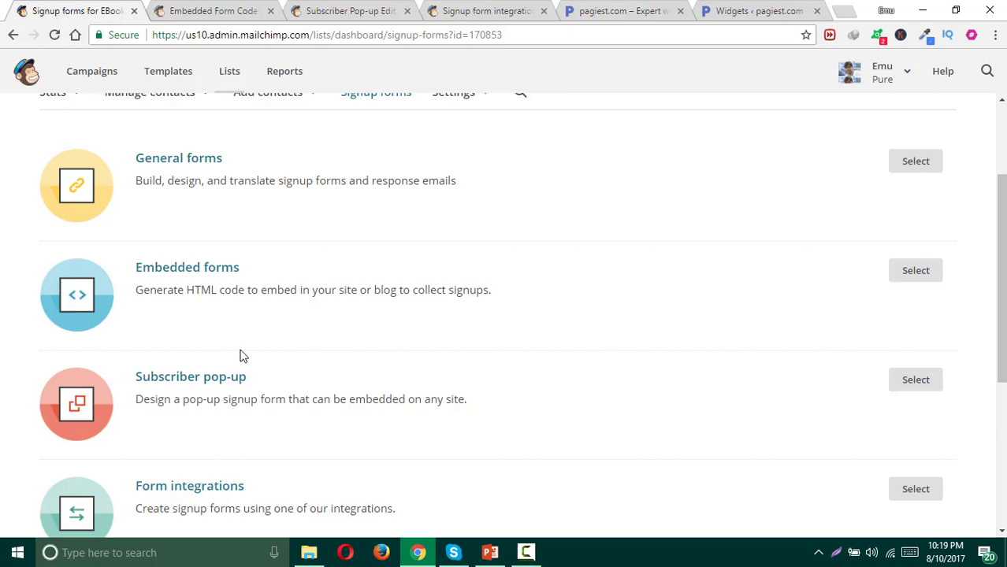
Step: Copy the embed code of the Classic form from the Embedded Form Code page
click(179, 12)
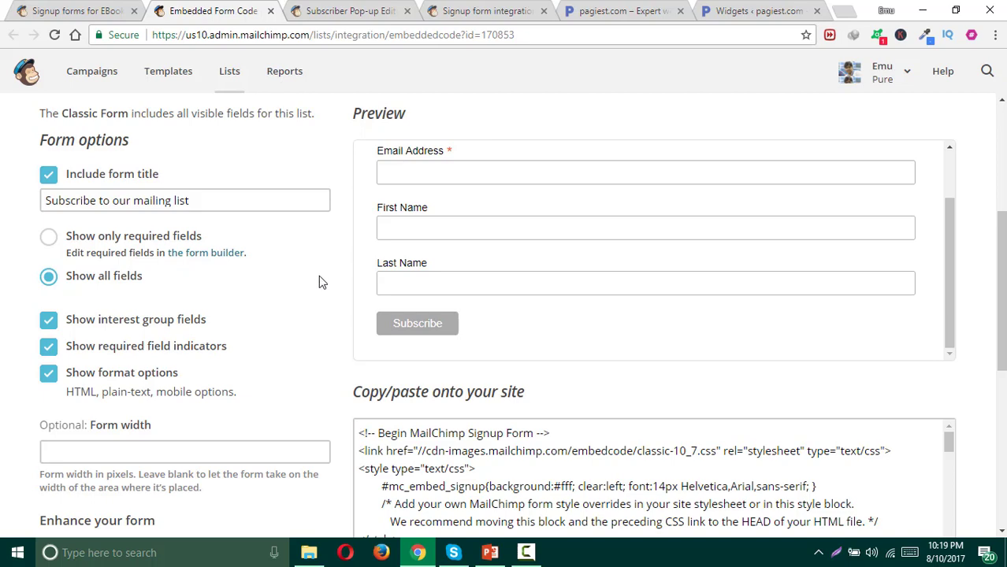
scroll(319, 275, down, 1)
click(450, 419)
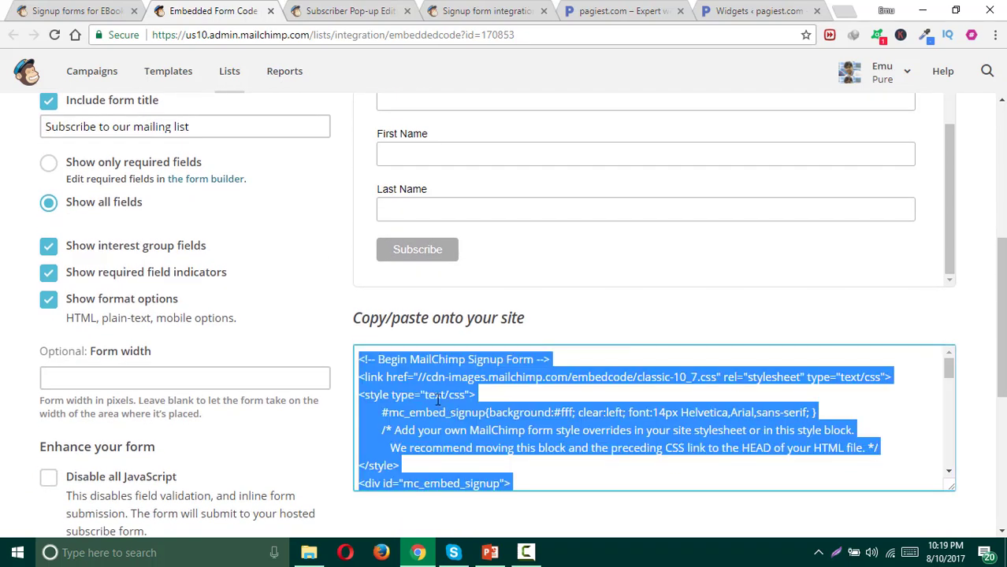
key(ctrl+c)
click(3, 287)
Step: Compare the previews of the Super Slim, Horizontal, Naked and Classic embedded form styles
scroll(3, 286, up, 2)
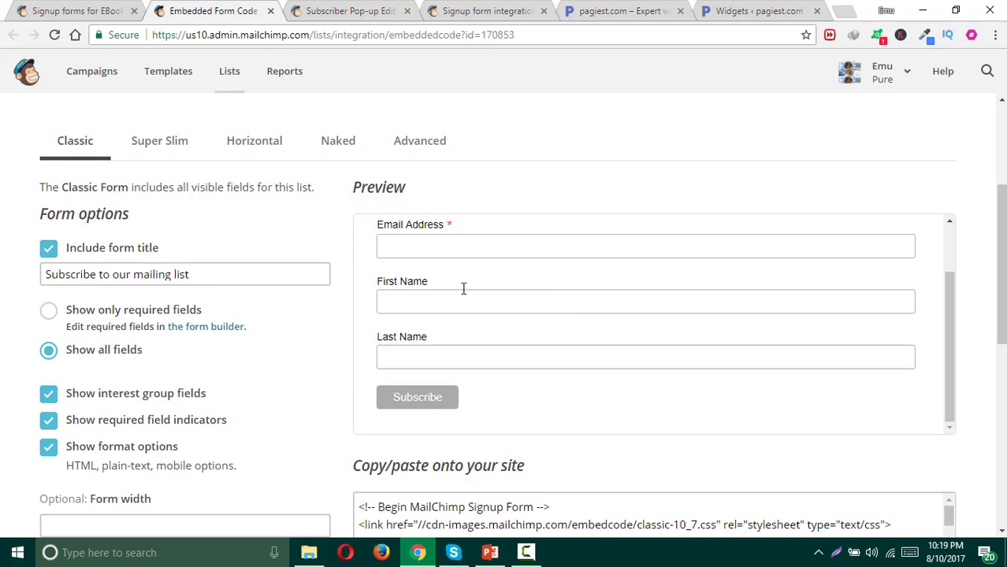
click(176, 150)
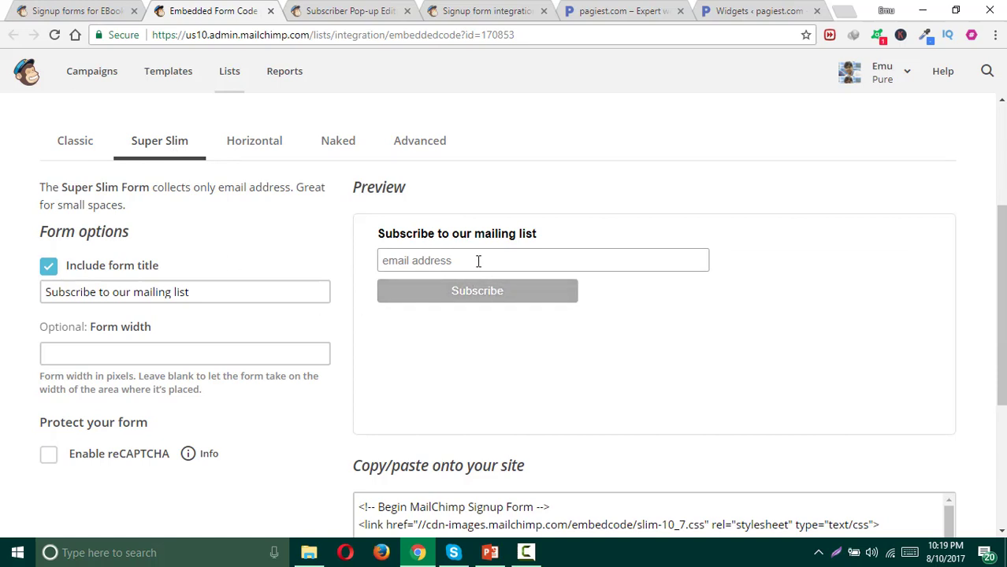
click(263, 149)
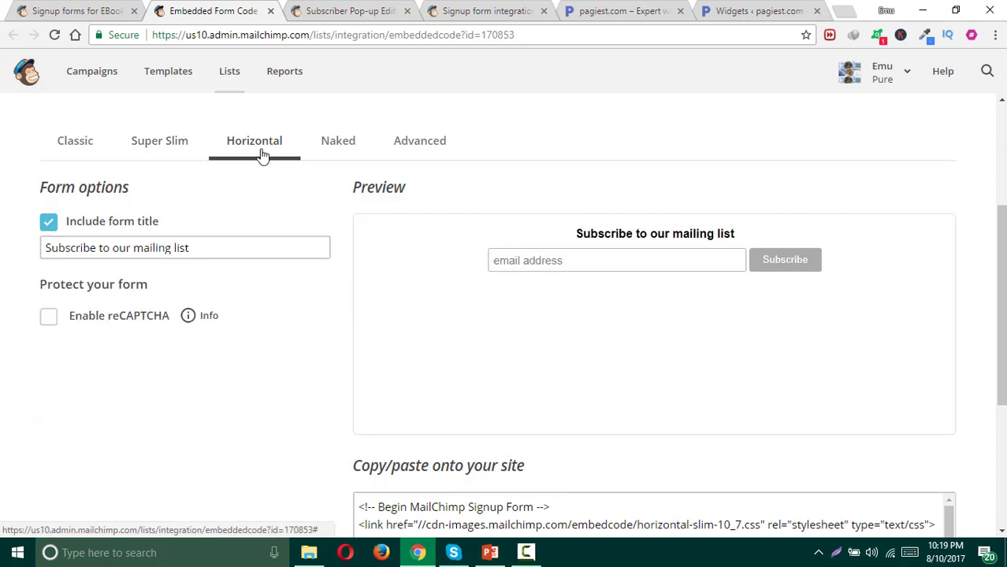
click(580, 256)
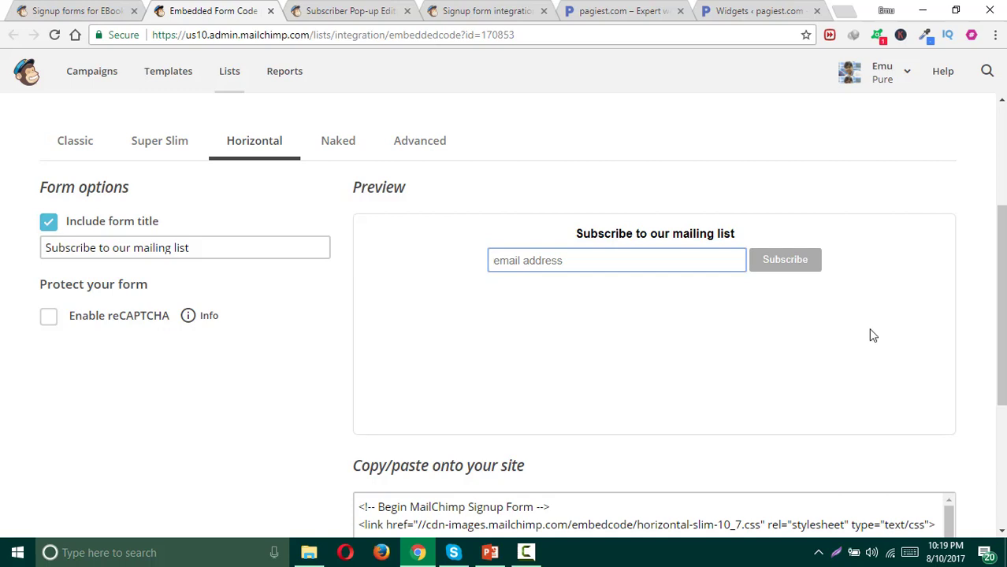
click(341, 152)
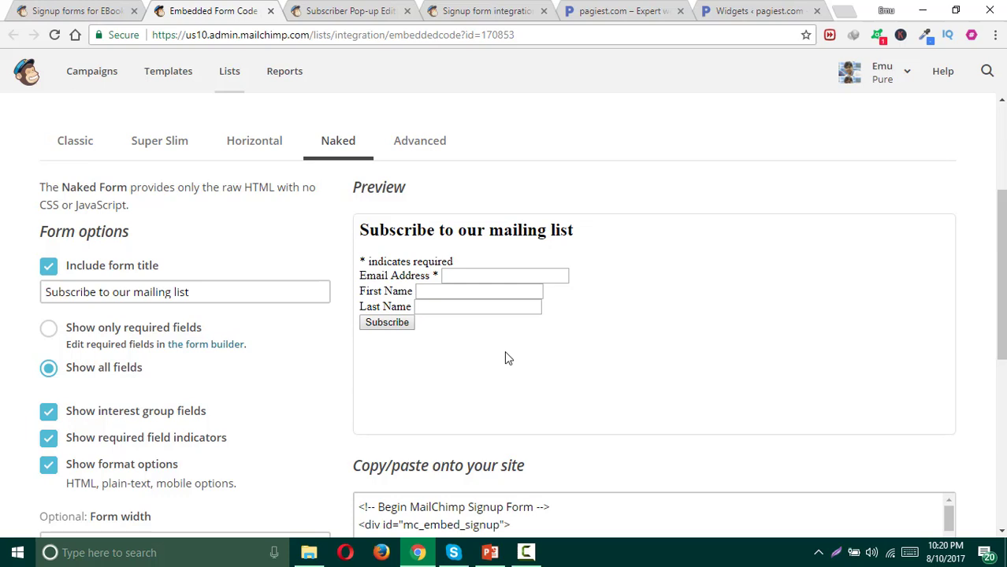
click(88, 145)
click(163, 147)
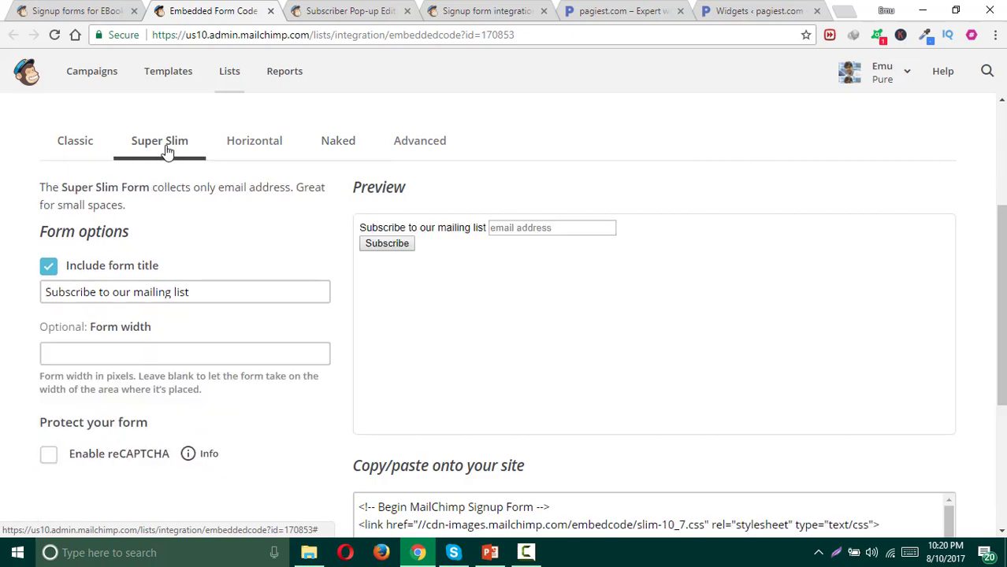
Step: Choose the Horizontal form style and exclude the form title from it
click(232, 148)
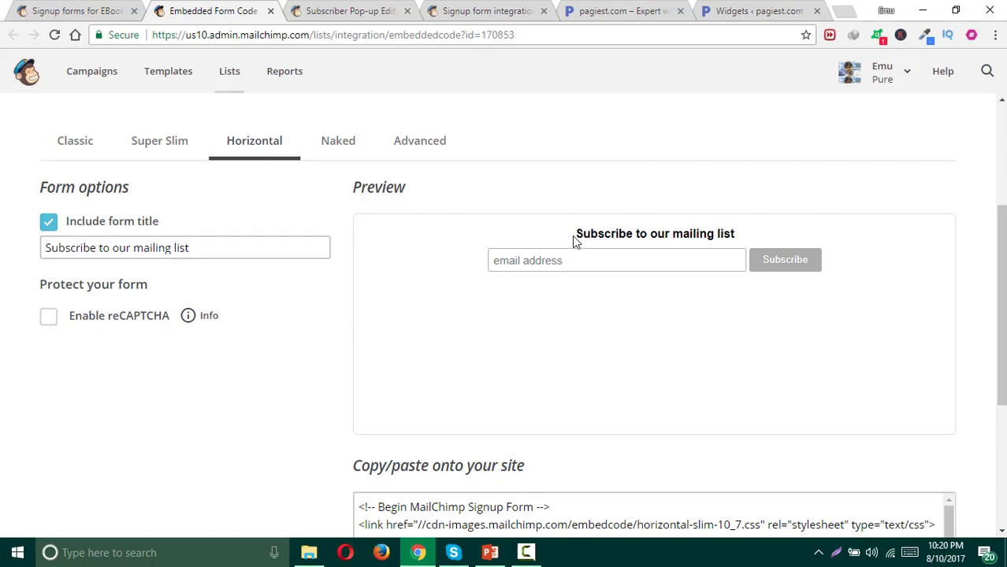
drag(574, 241, 738, 243)
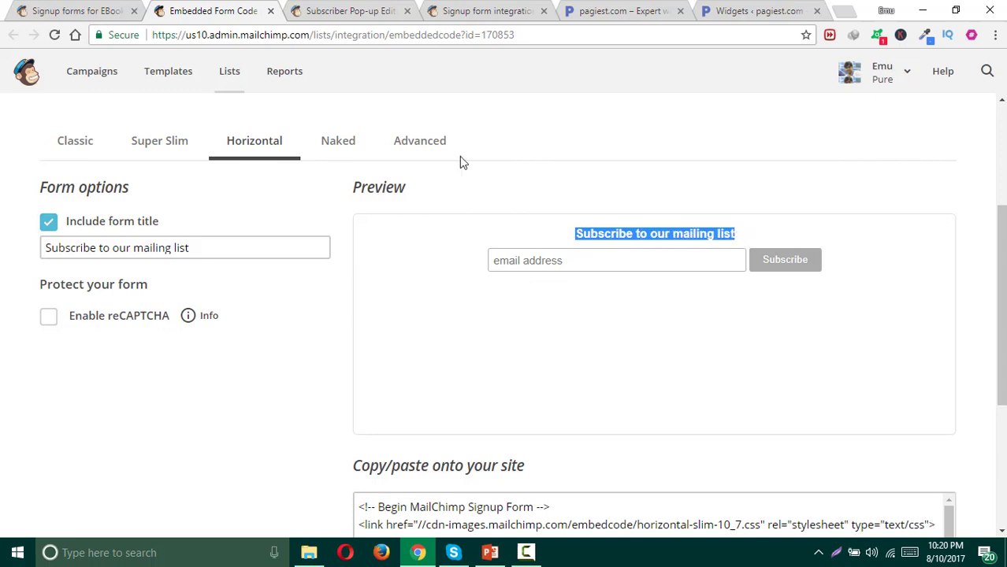
click(52, 223)
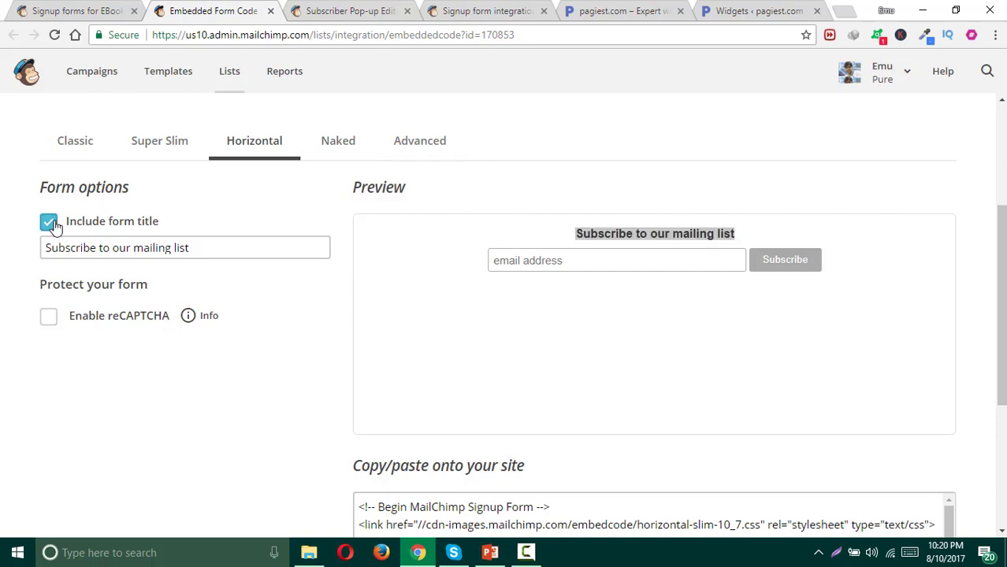
click(52, 224)
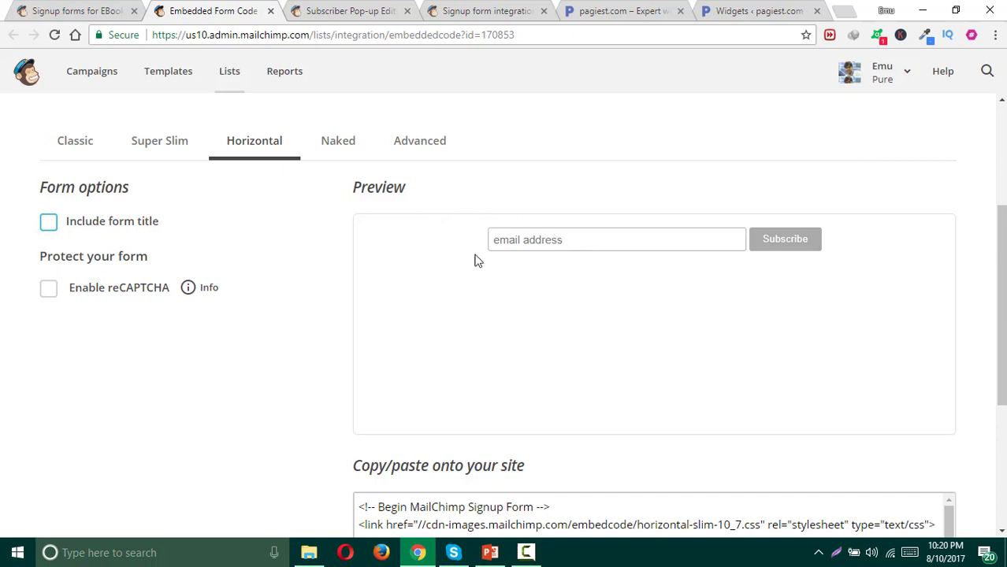
Step: Copy the complete embed code of the Horizontal signup form
scroll(263, 285, down, 2)
click(558, 399)
key(ctrl+a)
right_click(402, 401)
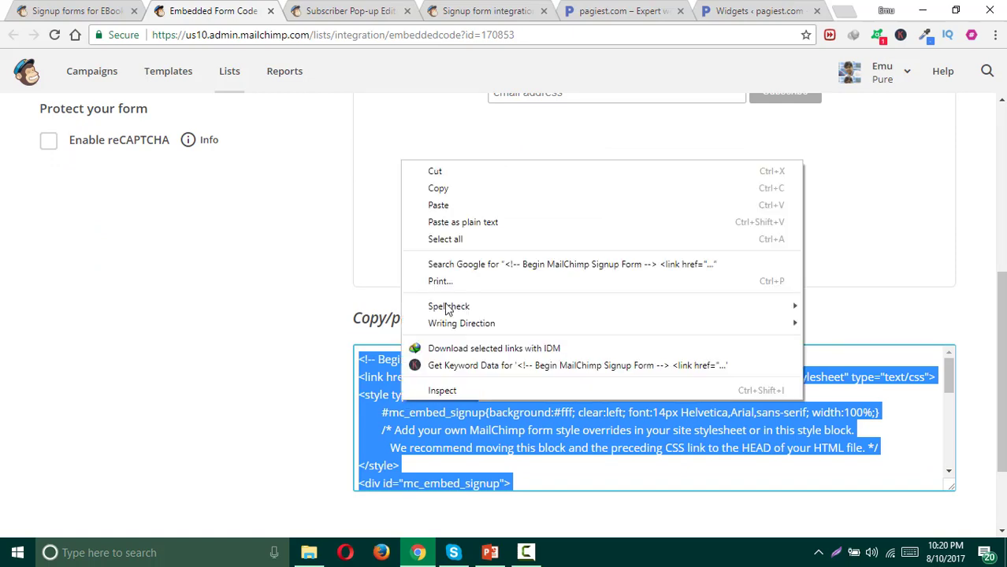
click(440, 189)
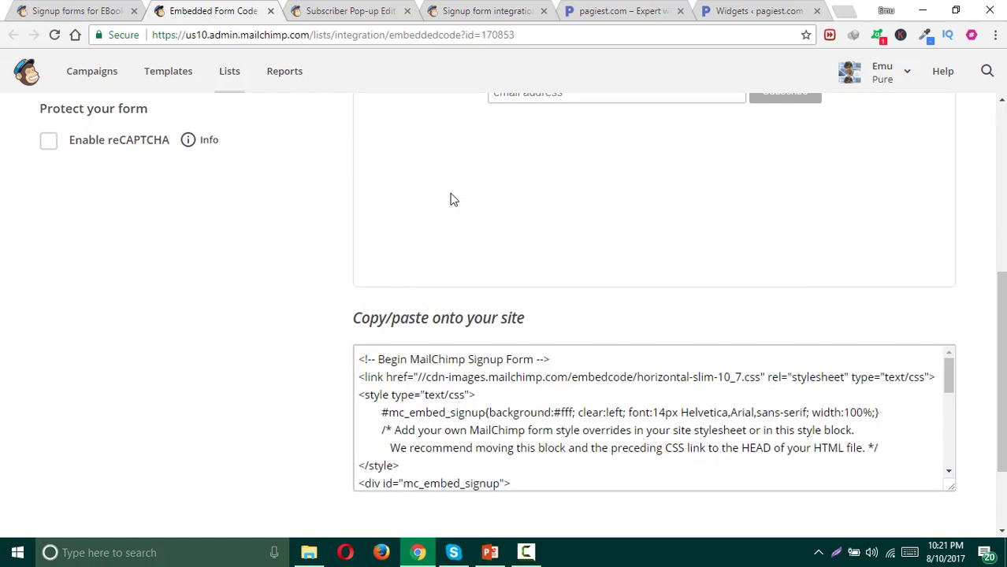
right_click(411, 405)
click(458, 327)
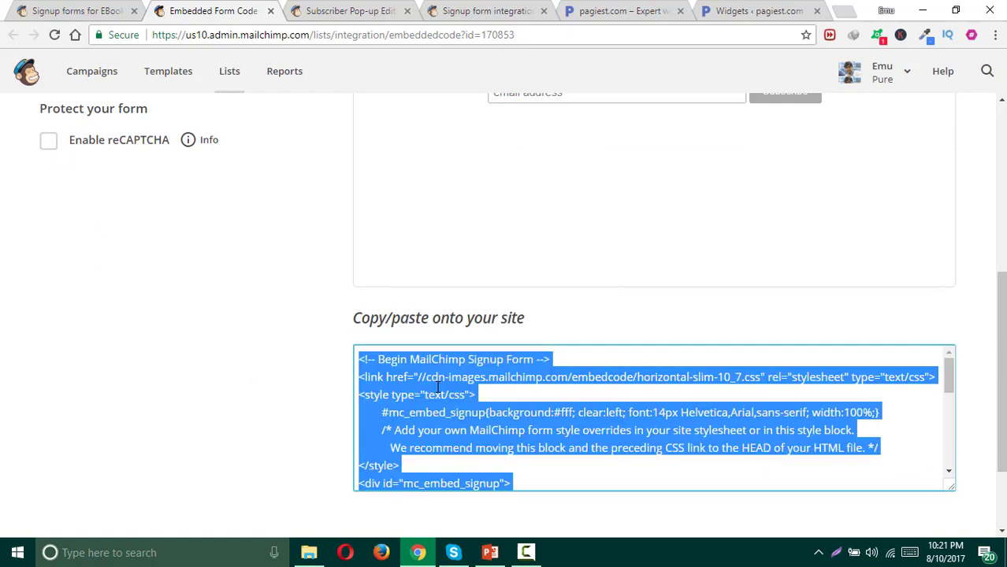
right_click(437, 388)
click(492, 176)
click(311, 252)
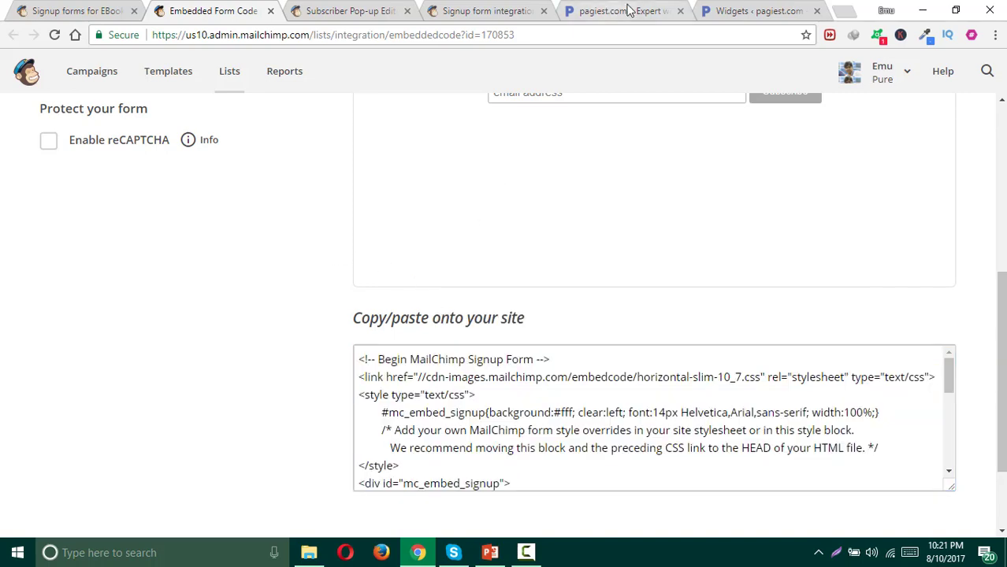
Step: Switch to the WordPress admin of pagiest.com, open the Widgets page under Appearance and collapse the Footer | #1 area
click(715, 12)
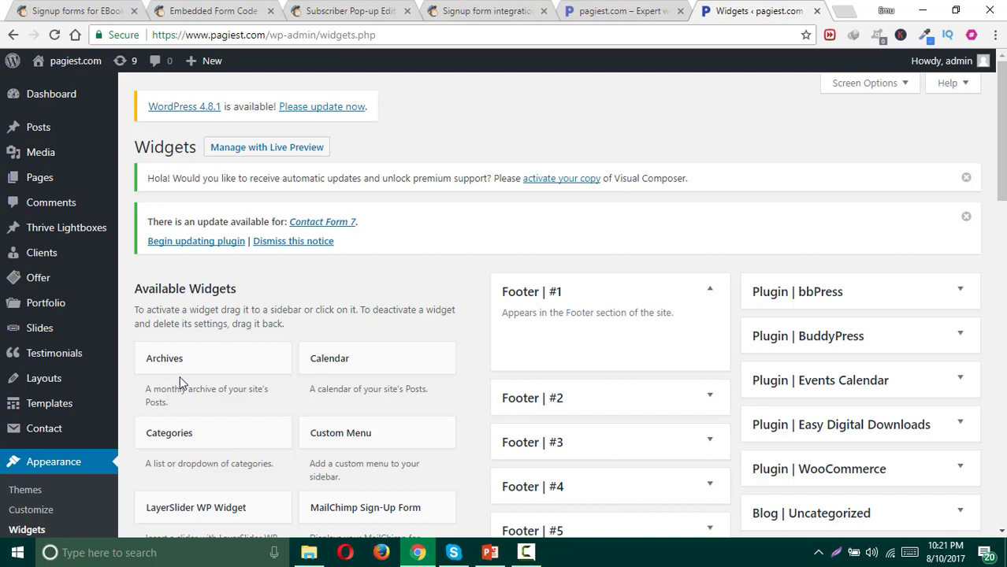
click(65, 464)
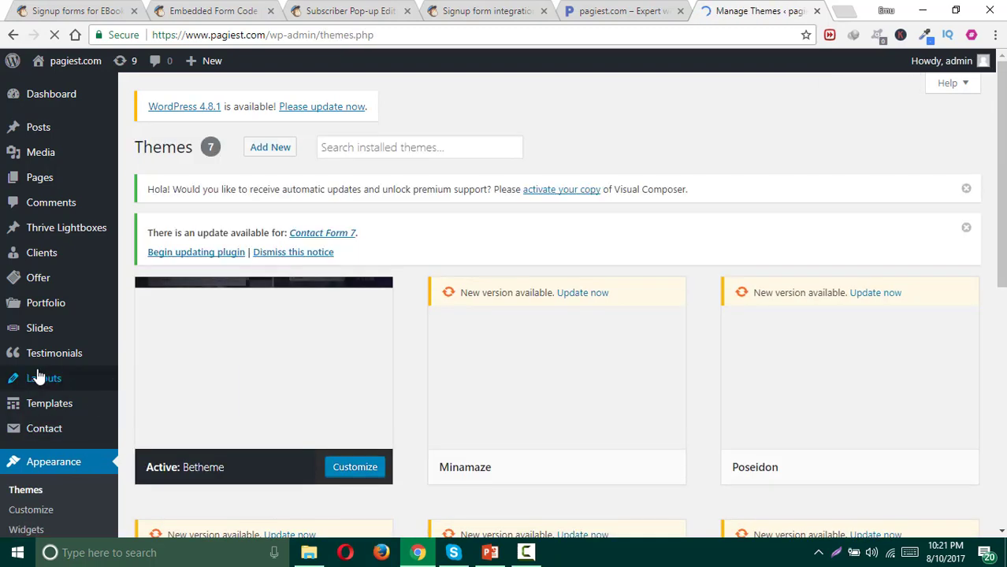
scroll(37, 376, down, 2)
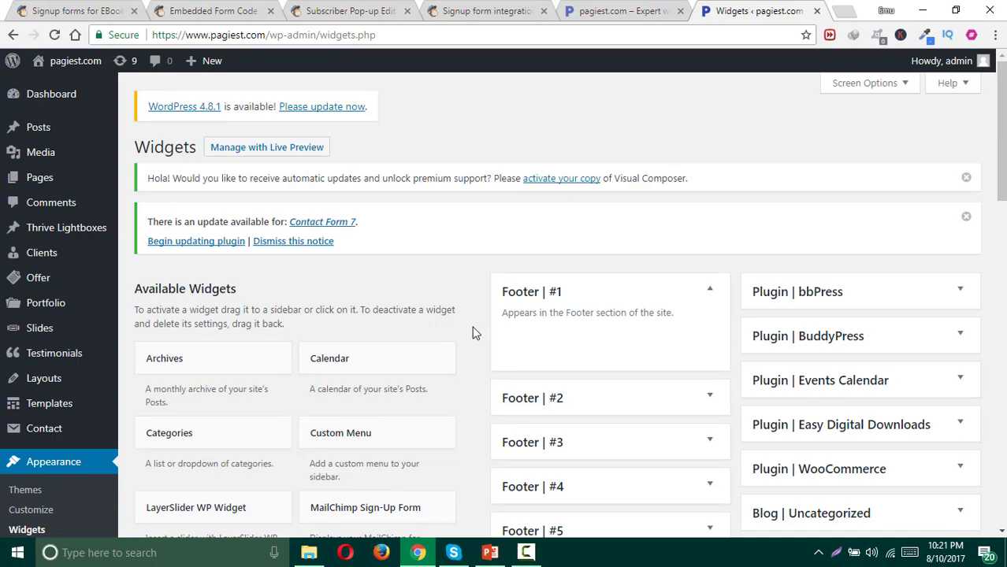
scroll(472, 326, down, 1)
scroll(471, 320, down, 1)
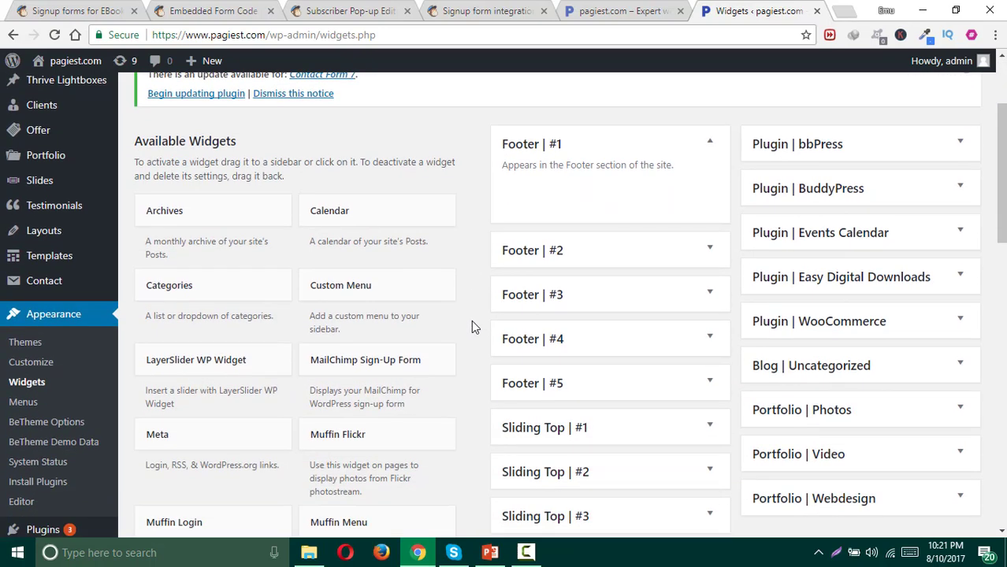
click(710, 148)
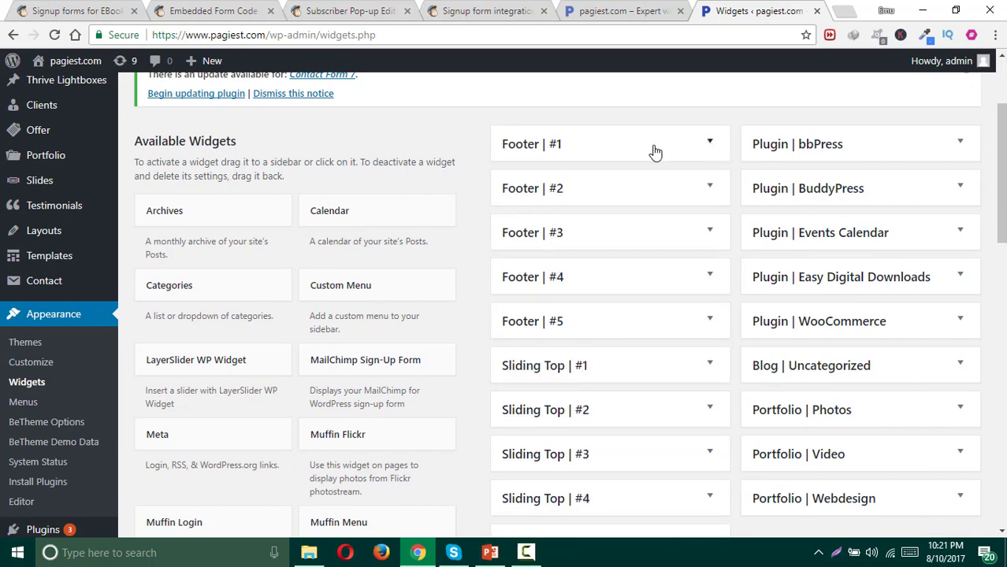
Step: Recheck the Horizontal form's embed code in MailChimp and return to the WordPress Widgets page
click(472, 10)
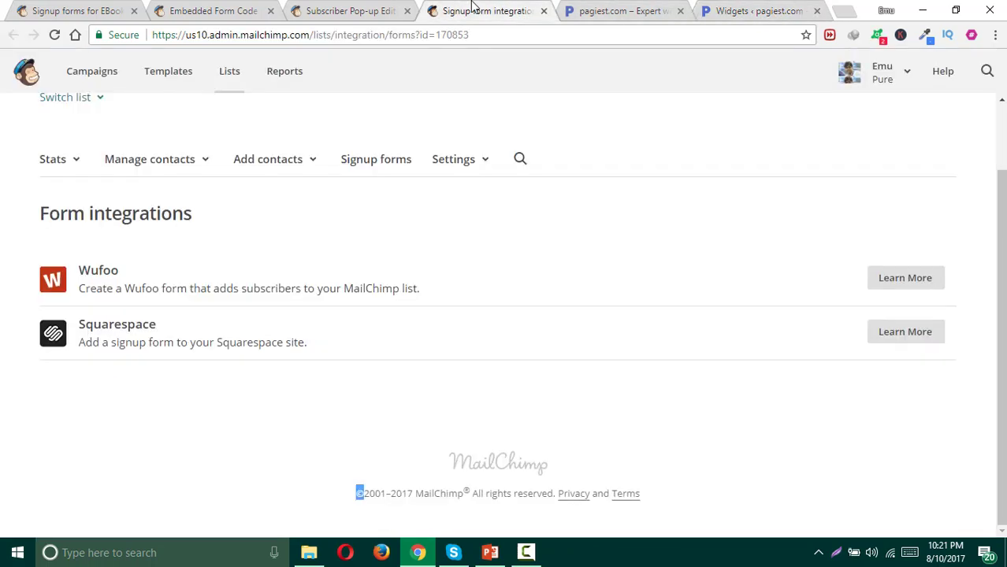
click(229, 15)
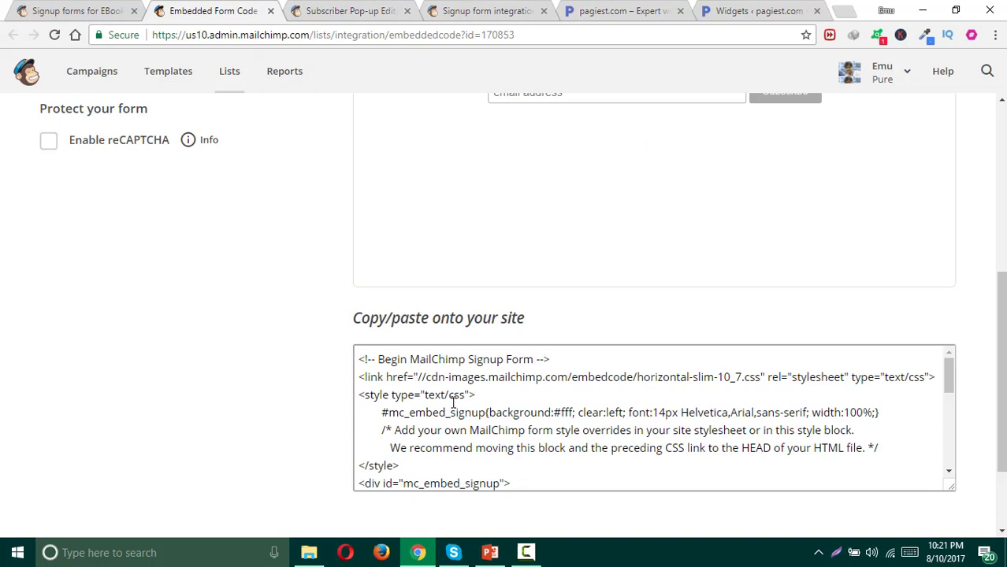
click(748, 14)
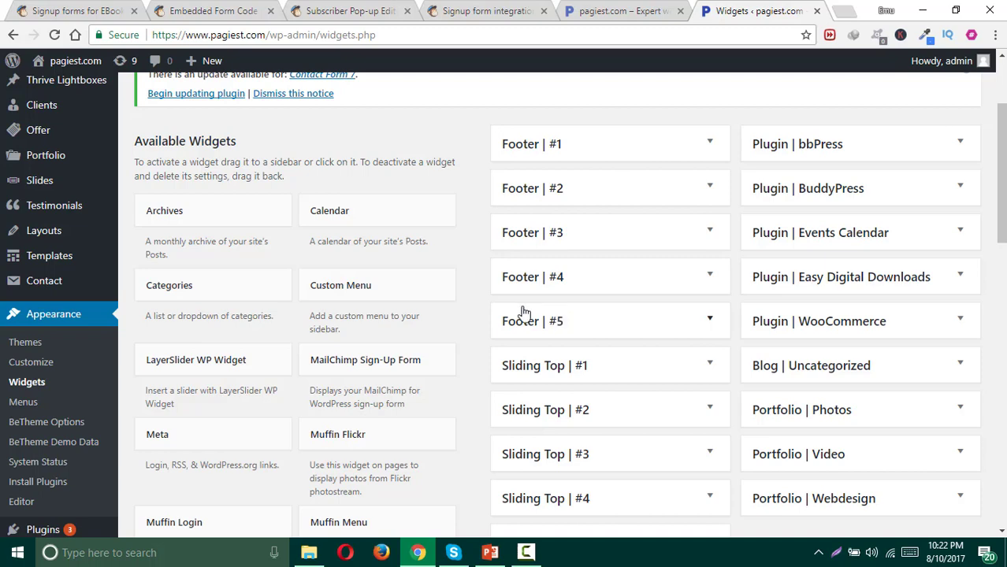
Step: Find the Text widget among the available widgets and open its list of destination areas
scroll(331, 315, down, 2)
scroll(331, 313, down, 5)
scroll(330, 322, down, 3)
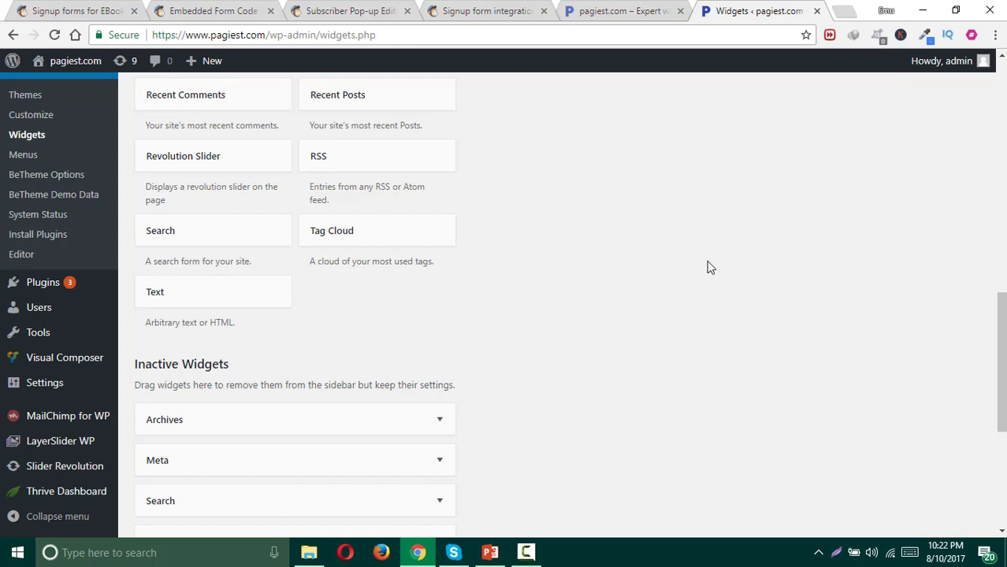
click(245, 302)
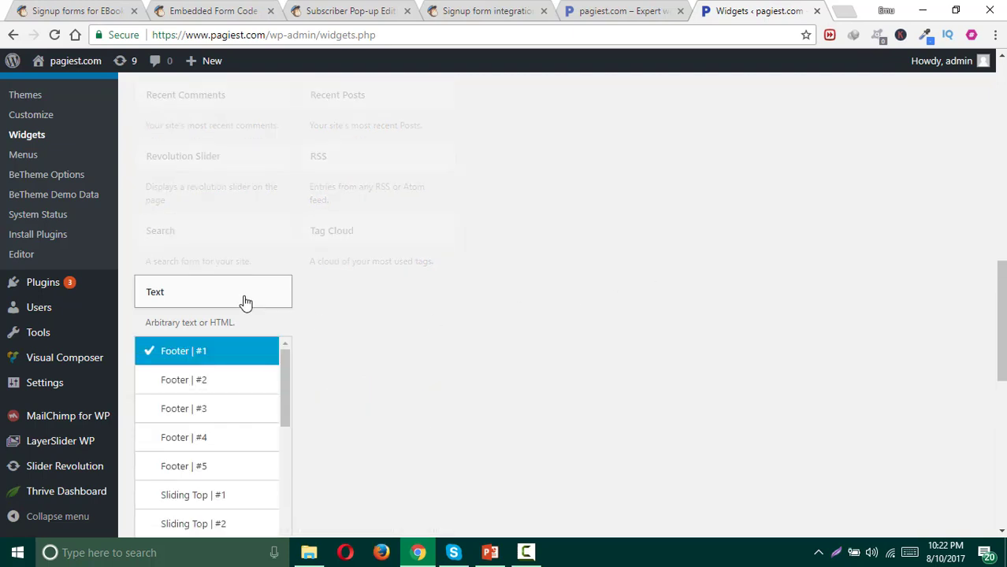
Step: Look at the MailChimp embed code and the live pagiest.com home page, and return to the Widgets page
click(223, 11)
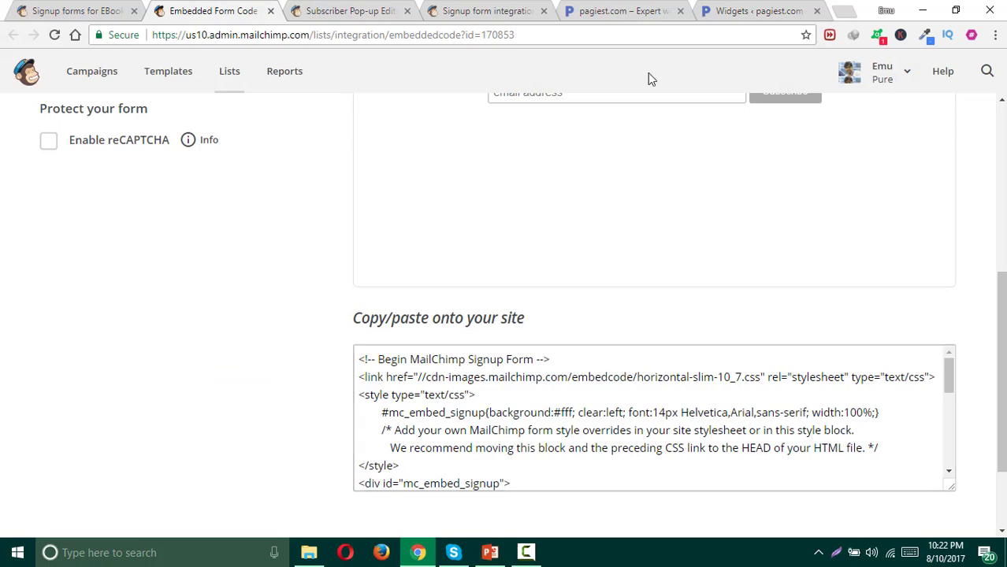
click(635, 9)
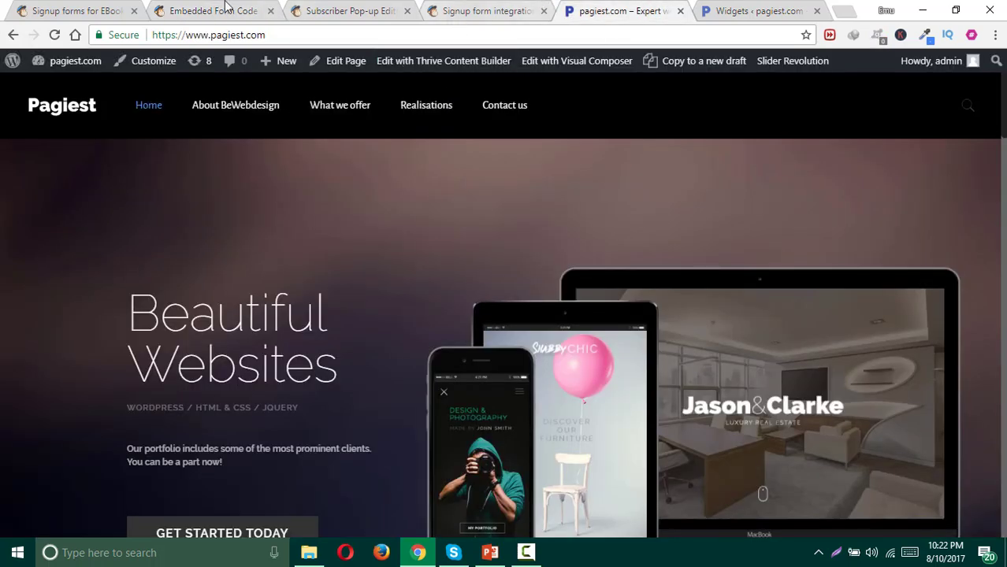
click(211, 11)
click(727, 13)
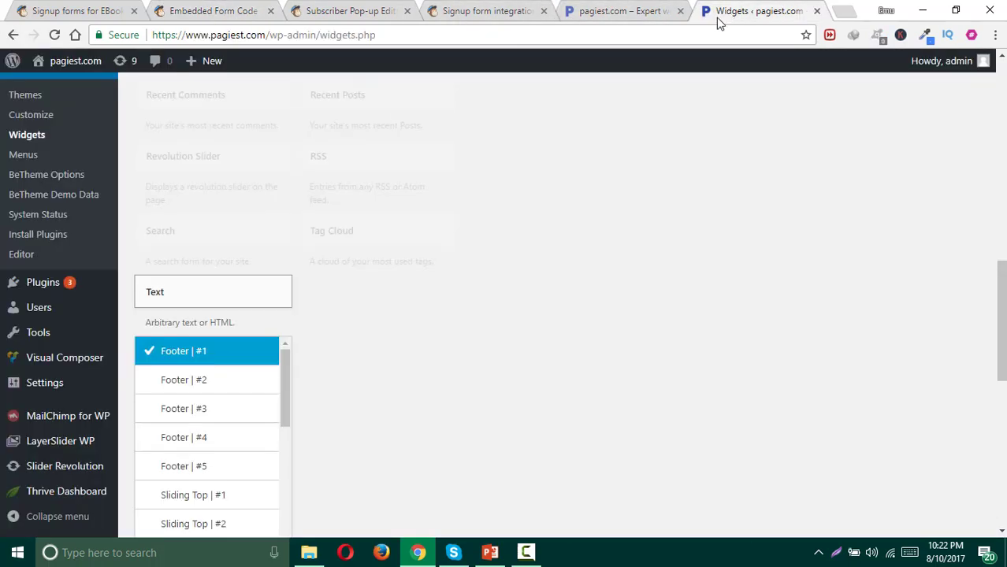
Step: Add the Text widget to the Footer | #1 area and activate its Content field for entry
scroll(612, 273, up, 1)
scroll(649, 294, down, 1)
scroll(218, 298, down, 1)
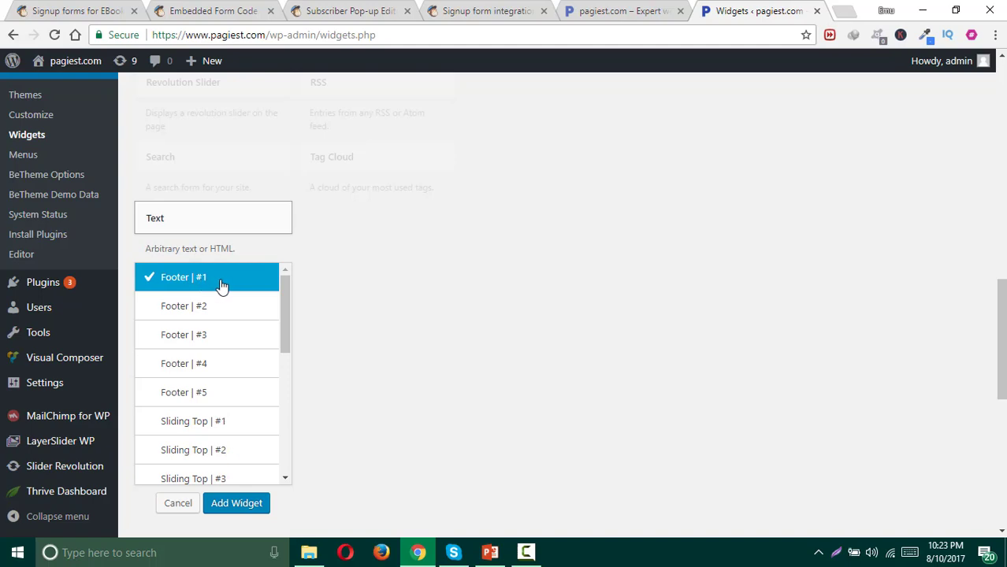
click(236, 503)
click(480, 349)
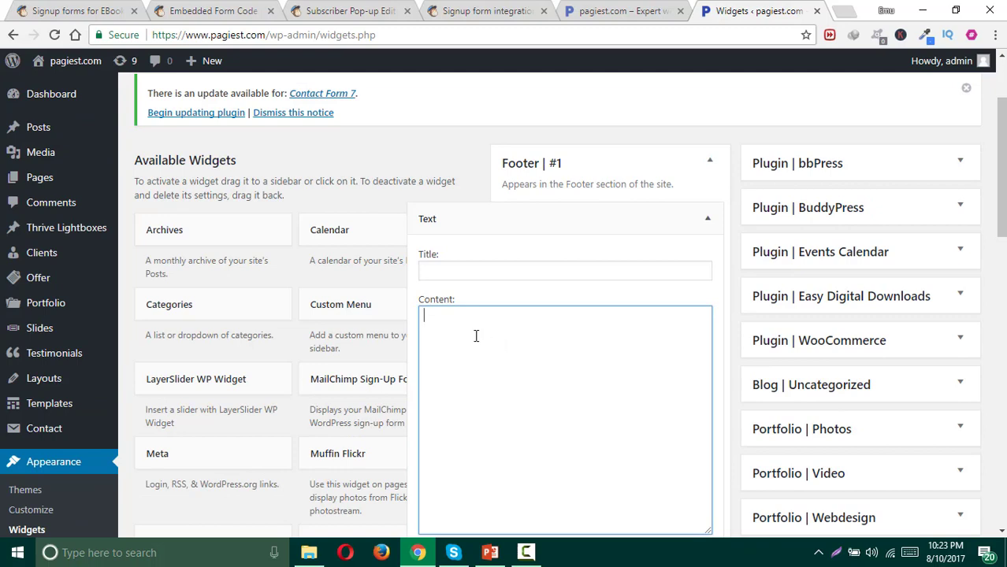
scroll(474, 333, down, 2)
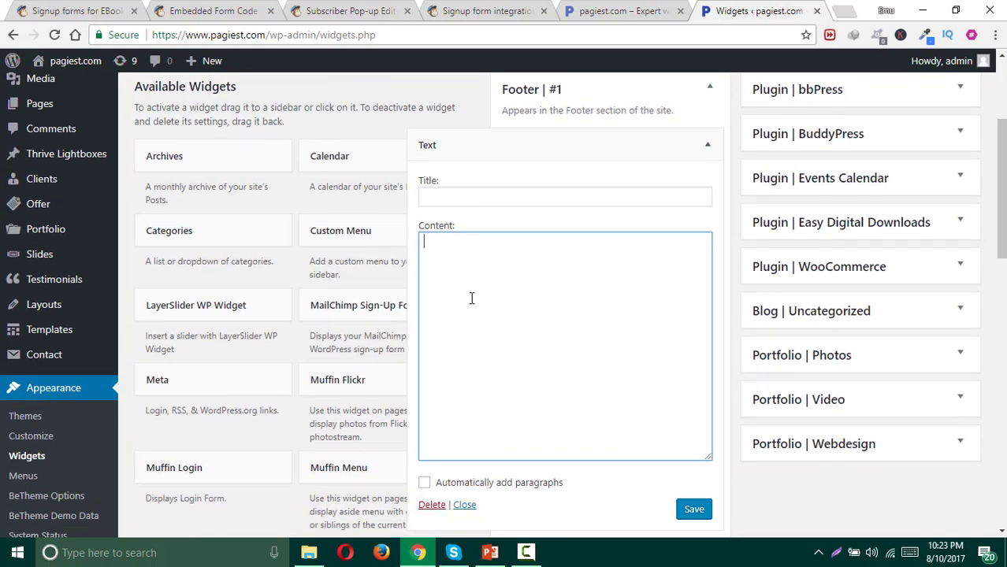
Step: Paste the MailChimp embed code into the Footer | #1 Text widget's Content field and save the widget
key(ctrl+v)
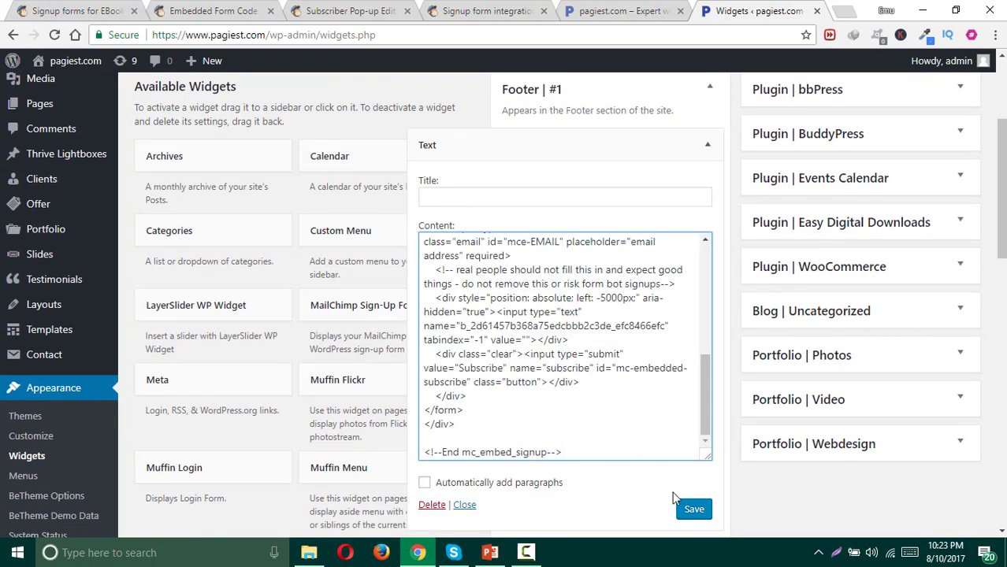
click(690, 510)
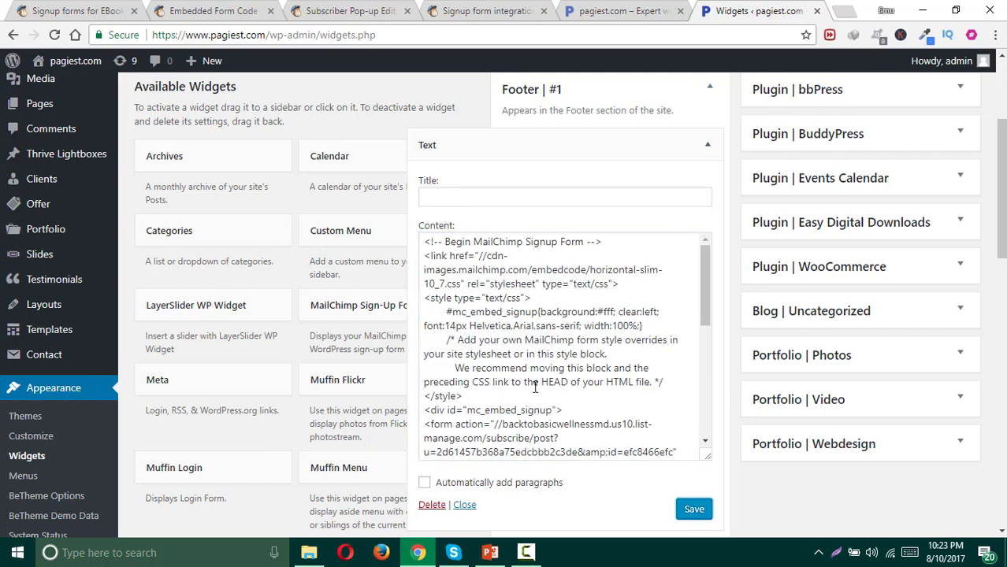
Step: Reload the live pagiest.com home page and examine the signup form in its footer
click(605, 11)
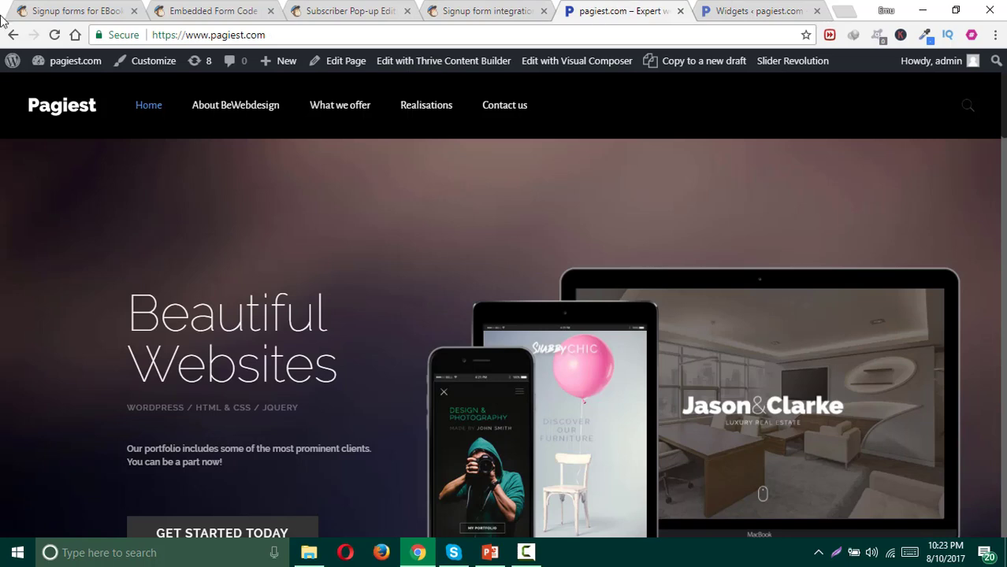
click(55, 34)
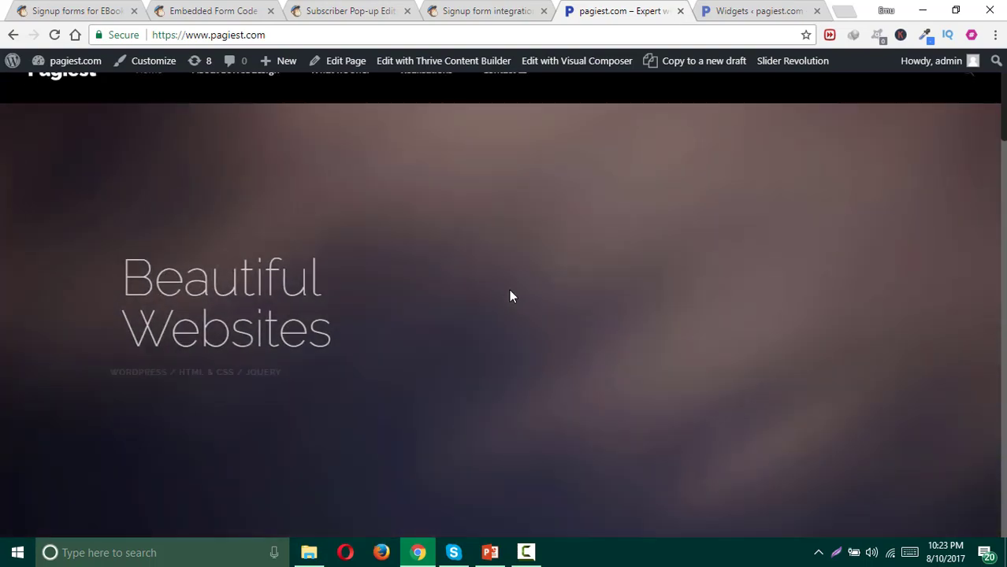
scroll(508, 296, down, 15)
scroll(511, 295, down, 15)
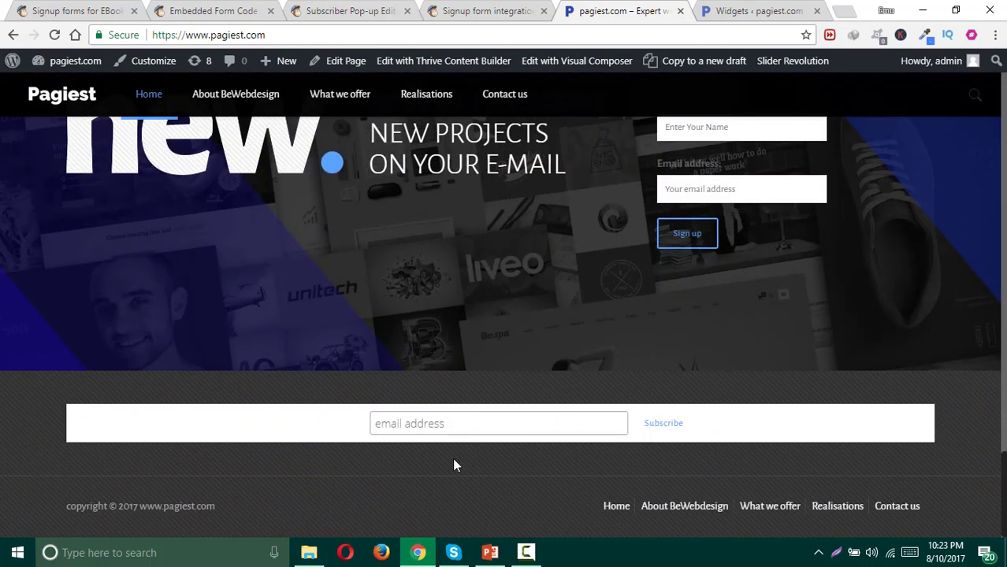
click(531, 424)
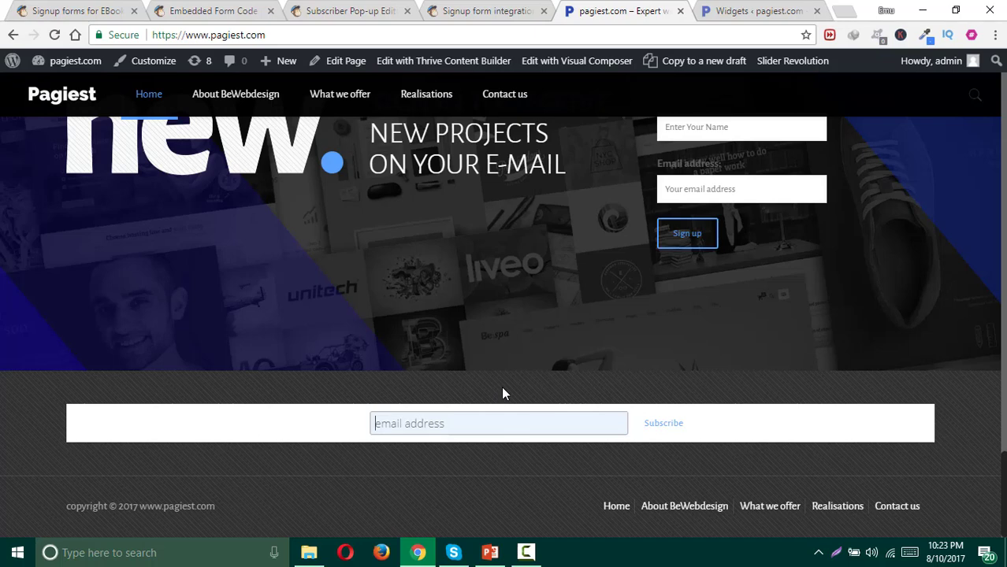
Step: Return to MailChimp's Embedded Form Code page and copy the Horizontal form's entire embed code
click(343, 14)
click(217, 12)
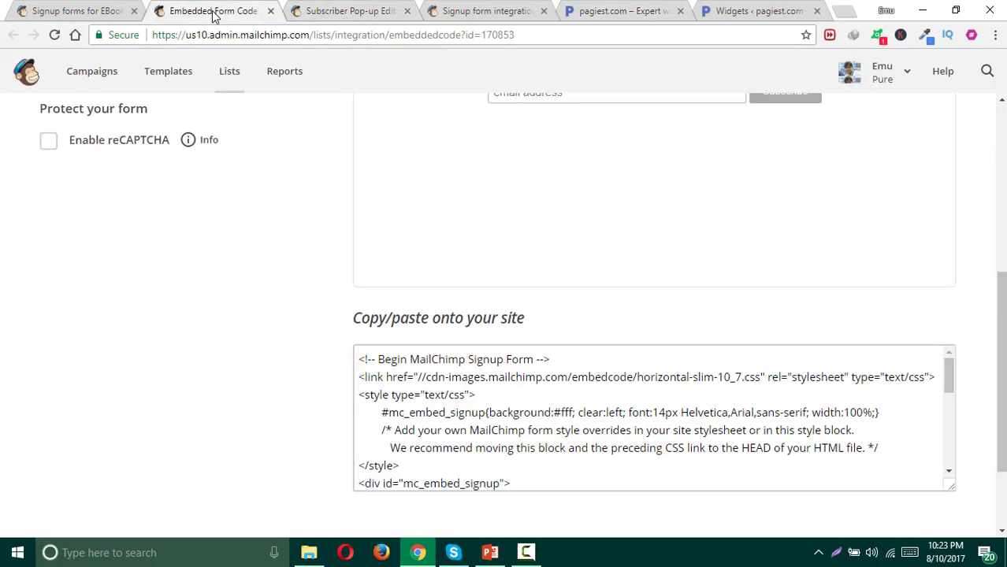
click(461, 381)
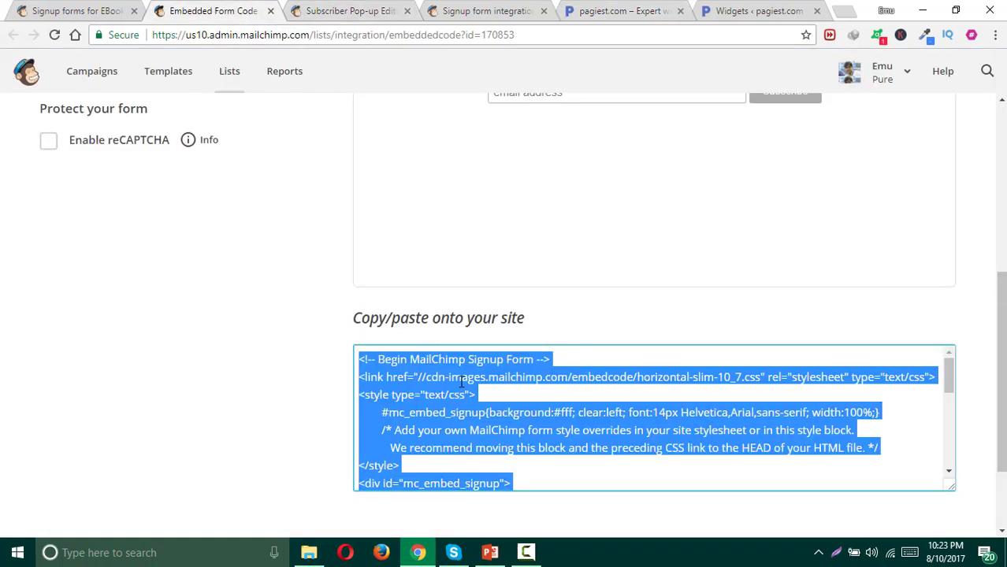
right_click(461, 380)
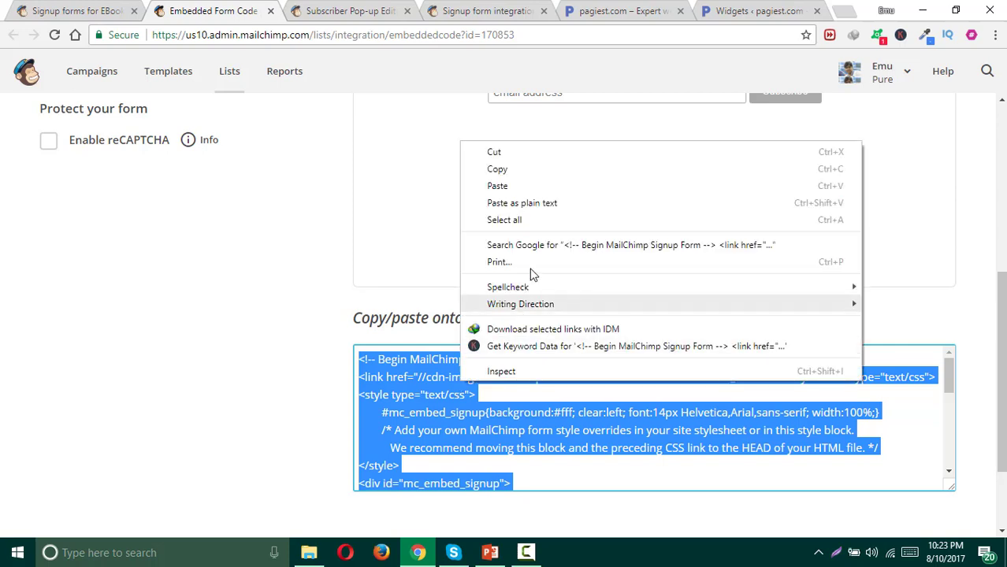
click(528, 172)
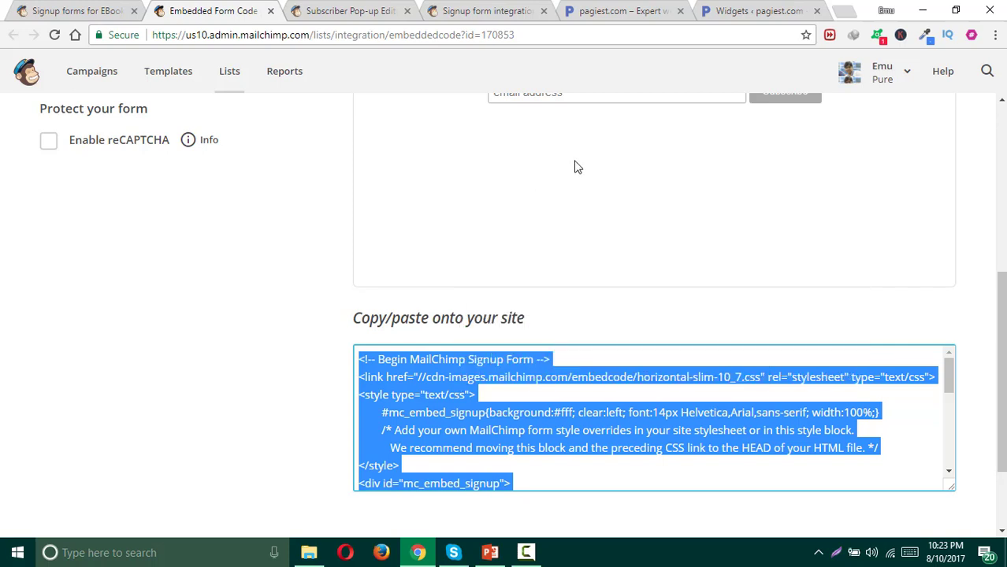
Step: Switch to Notepad++ and paste the embed code into a new document
click(915, 10)
click(252, 107)
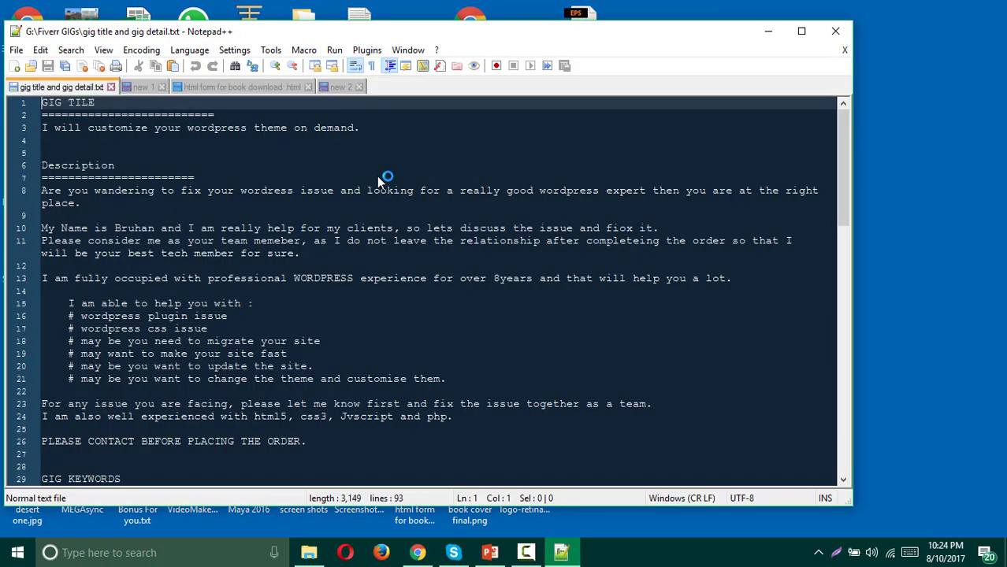
click(15, 65)
key(ctrl+v)
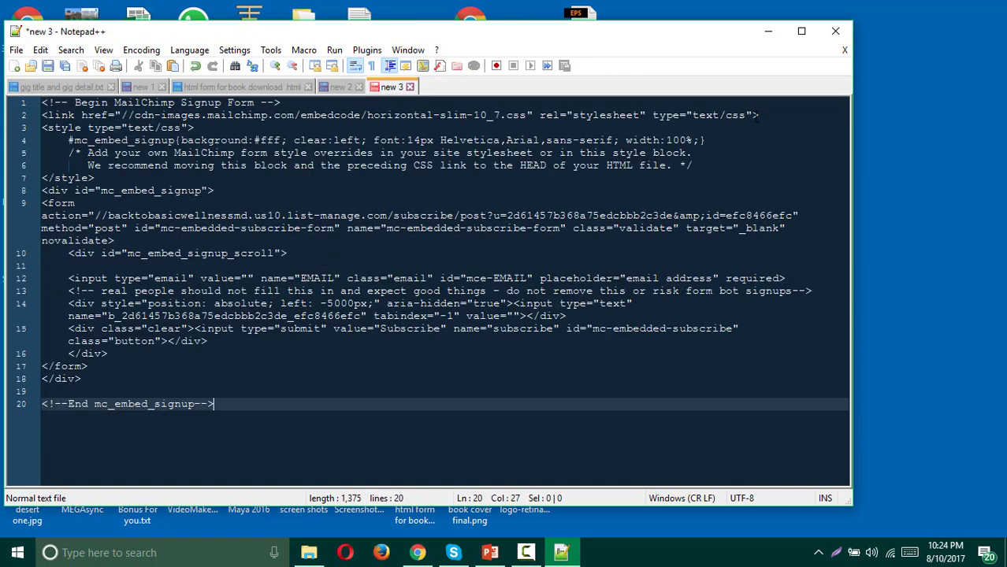
Step: Insert one blank line between the stylesheet link and the opening style tag in the pasted code
click(770, 115)
key(Return)
key(Return)
key(Return)
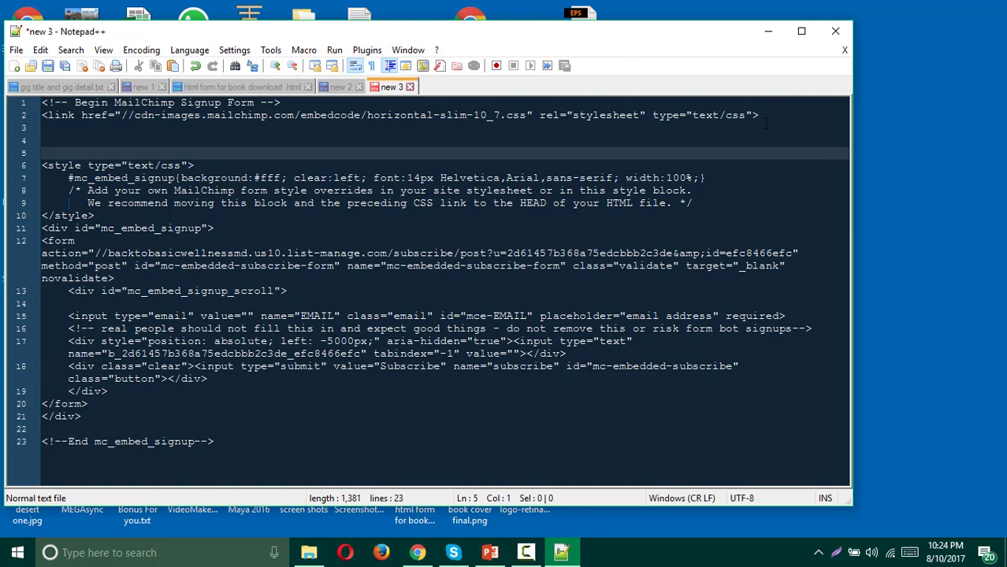
key(BackSpace)
key(BackSpace)
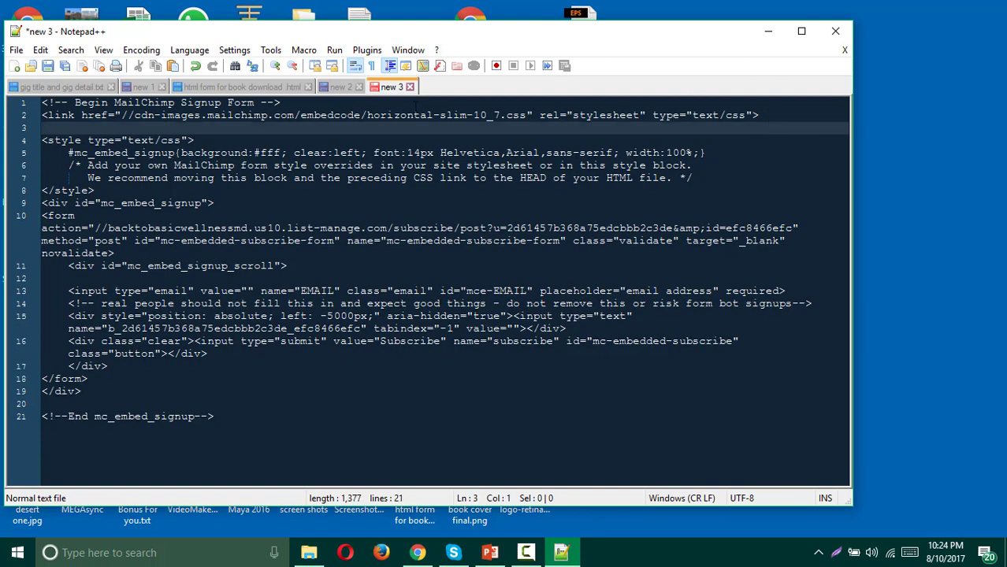
Step: Set the #mc_embed_signup background value to transparent in the Notepad++ copy of the code
click(194, 153)
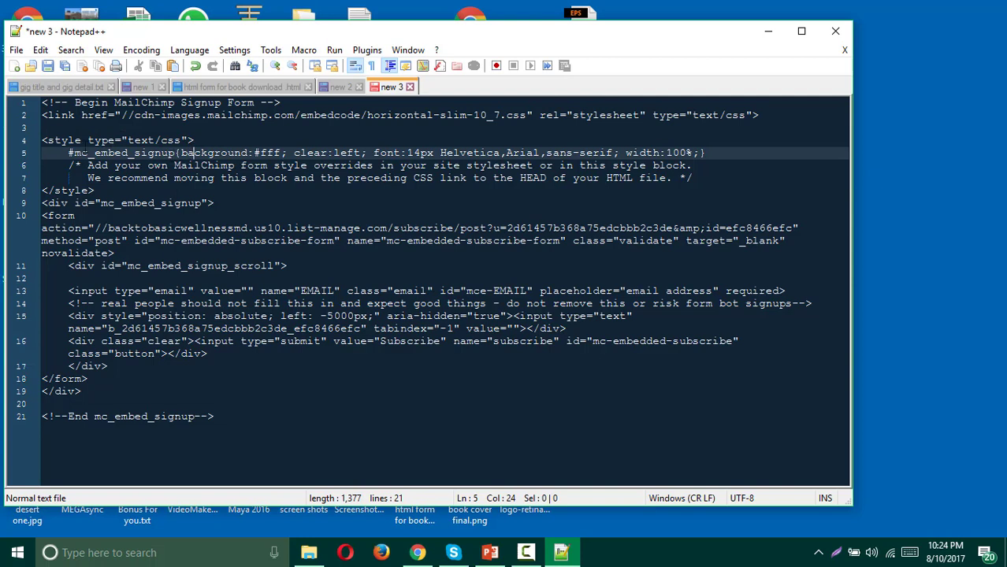
drag(193, 140, 42, 141)
click(56, 151)
click(180, 153)
drag(179, 153, 253, 153)
click(281, 155)
text(tra)
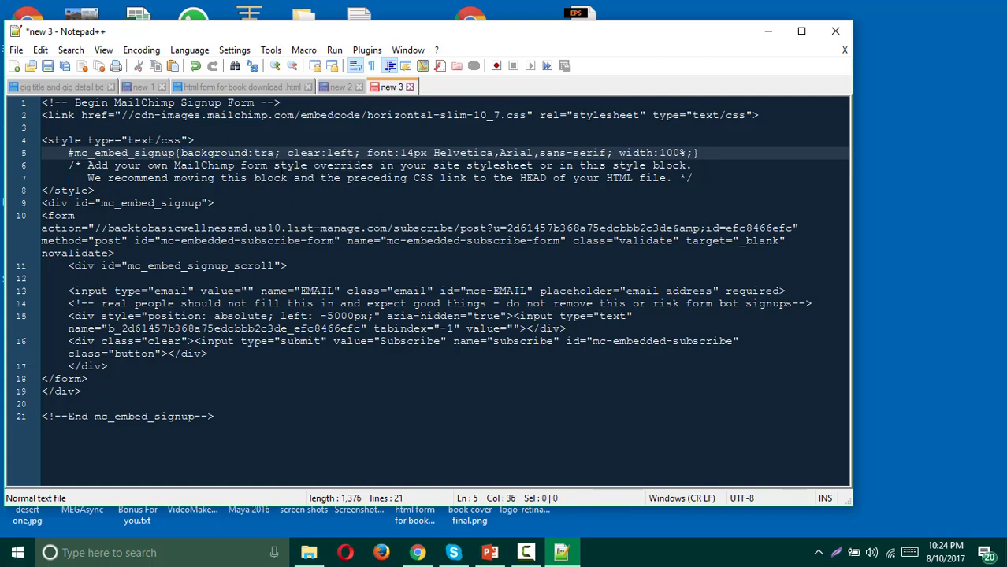
text(nsparent)
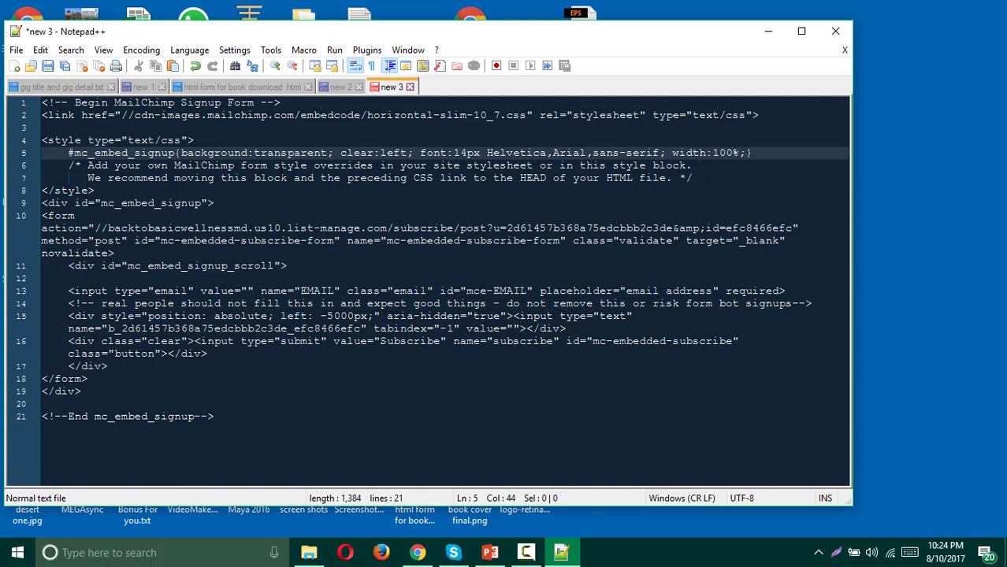
Step: Select the entire edited code in Notepad++ and switch back to the Text widget's Content field on the WordPress Widgets page
key(ctrl+a)
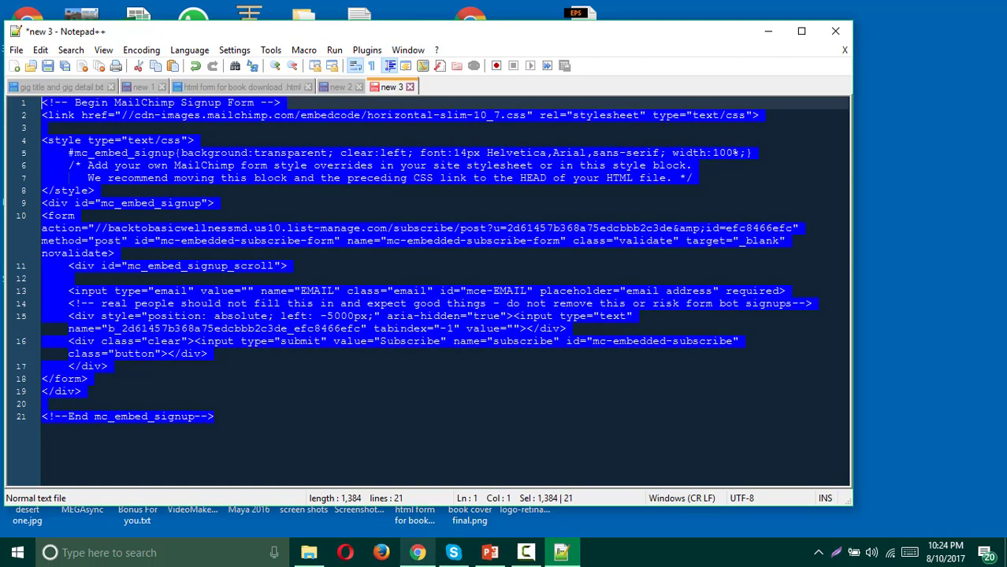
click(418, 552)
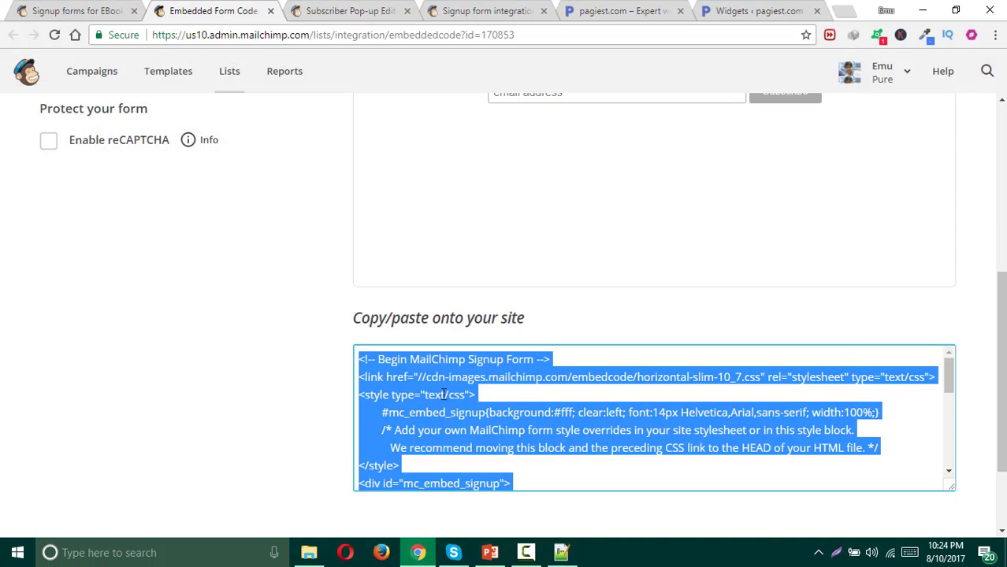
click(741, 11)
click(526, 312)
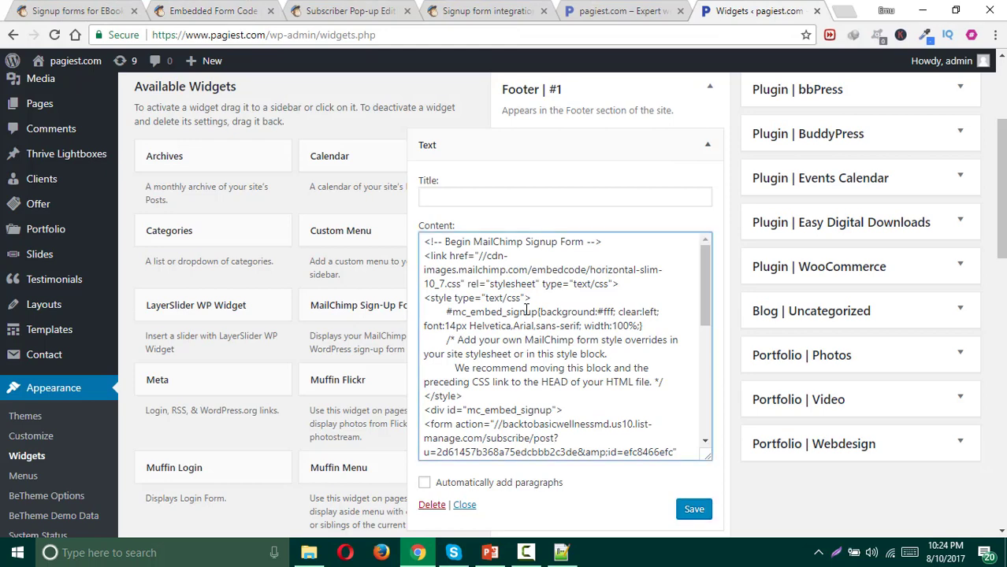
Step: Set the #mc_embed_signup background value to transparent in the widget's Content code and save the widget
key(ctrl+a)
click(527, 311)
drag(615, 312, 597, 312)
click(520, 312)
drag(533, 298, 548, 312)
click(461, 310)
click(568, 312)
drag(613, 312, 597, 312)
text(transparent)
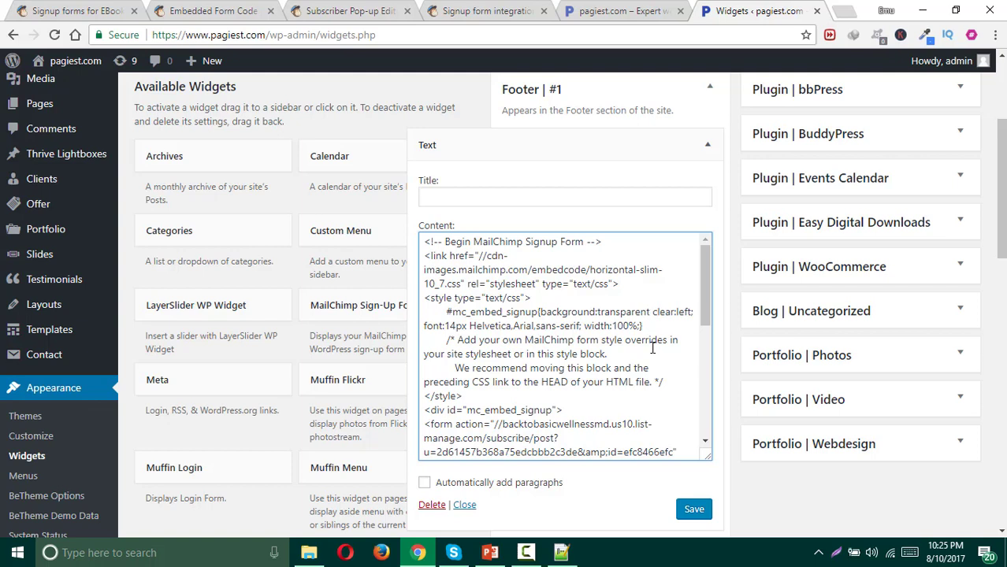
click(697, 511)
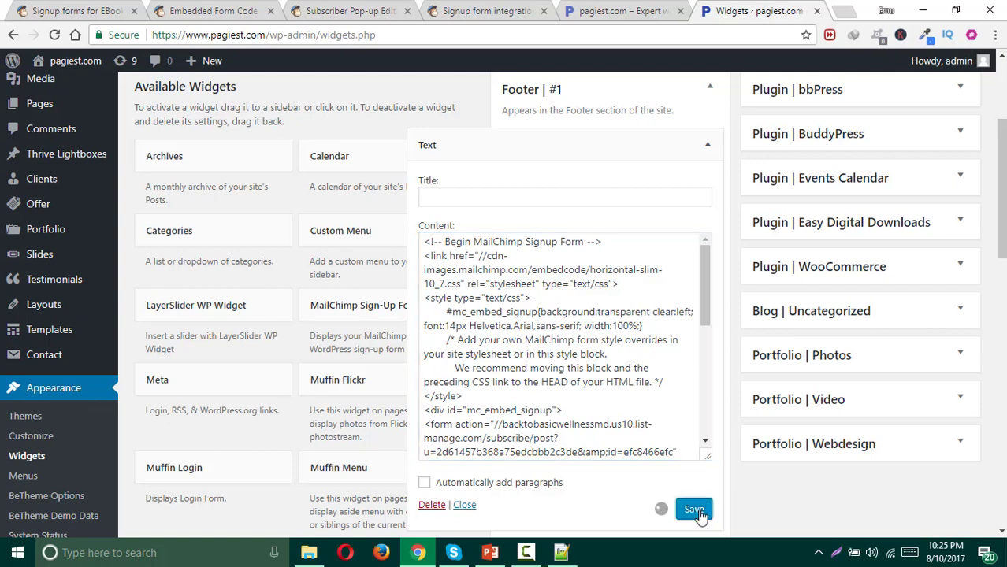
Step: Reload the live pagiest.com home page and examine the footer signup form's background and Subscribe button
click(623, 10)
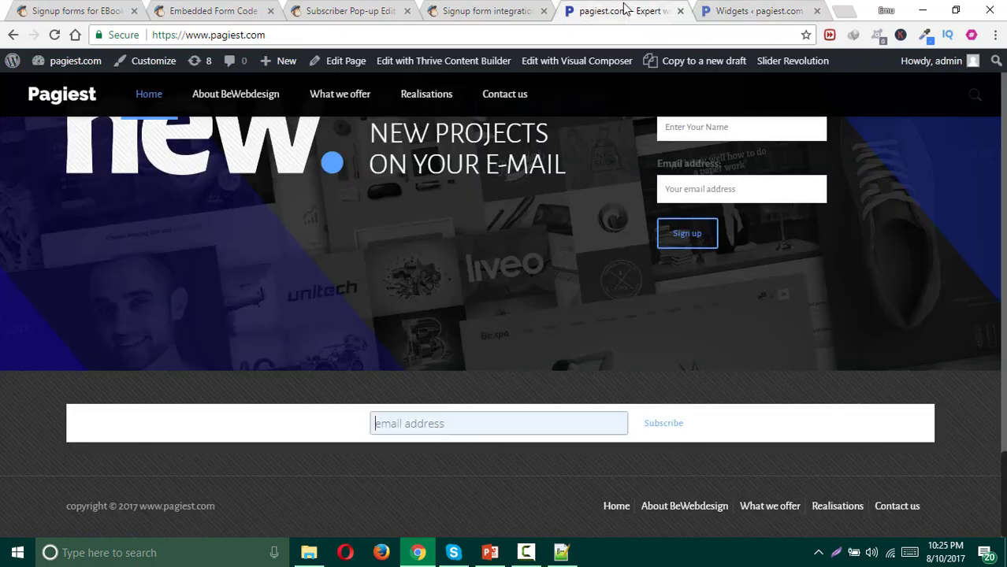
click(55, 34)
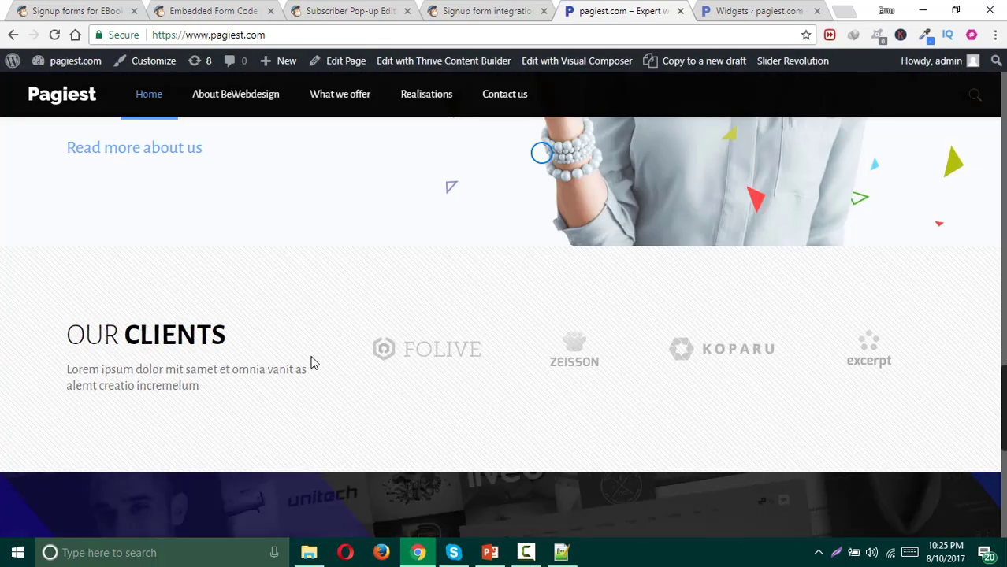
scroll(214, 440, down, 6)
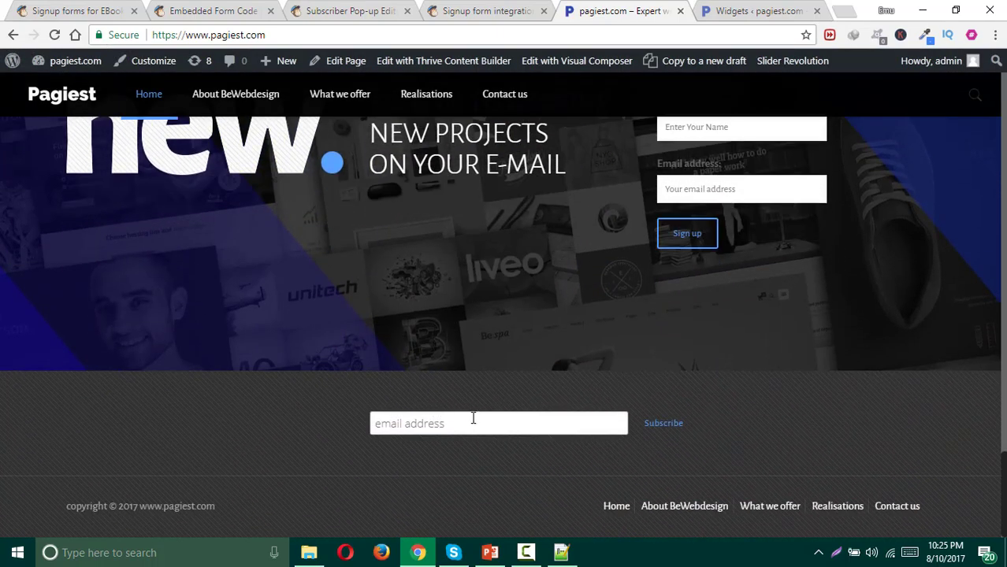
click(473, 419)
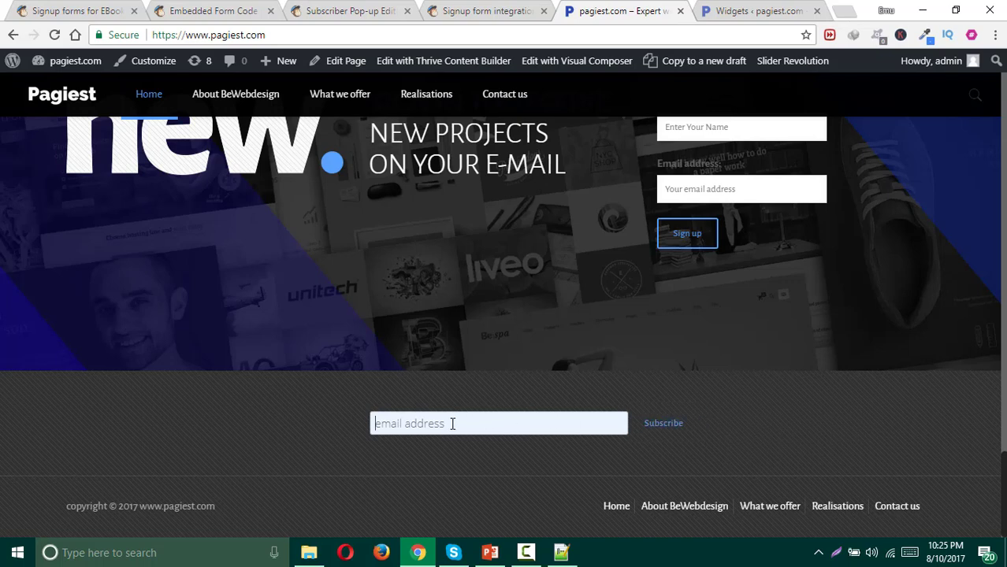
click(286, 432)
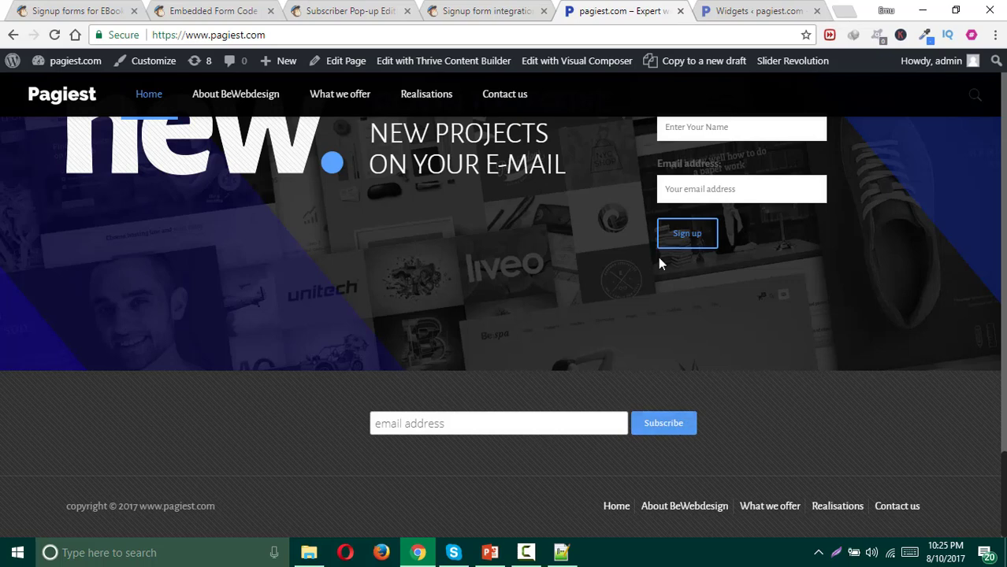
Step: Return to the Widgets page and put the Subscribe submit input on its own line in the Text widget's code
click(733, 14)
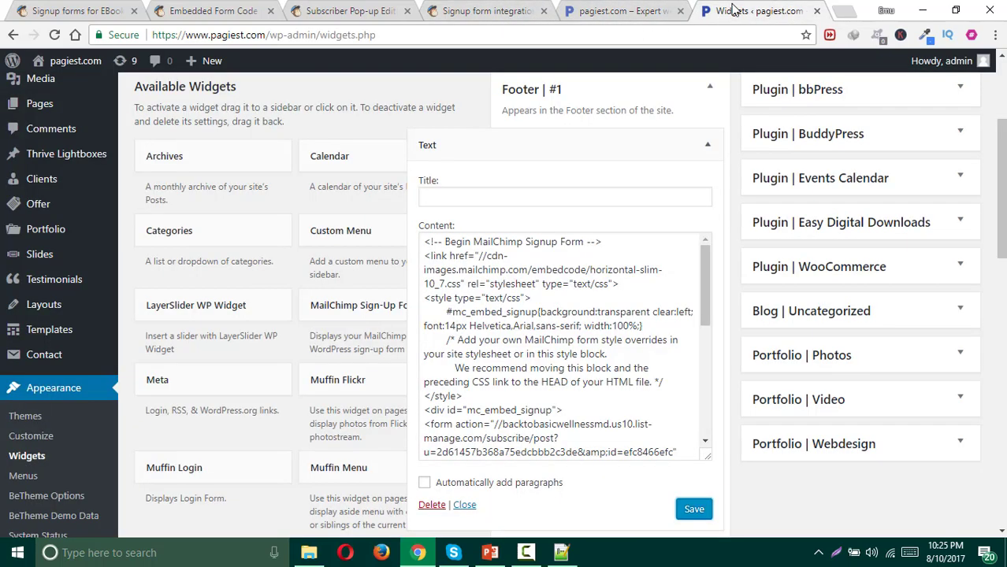
scroll(619, 381, down, 5)
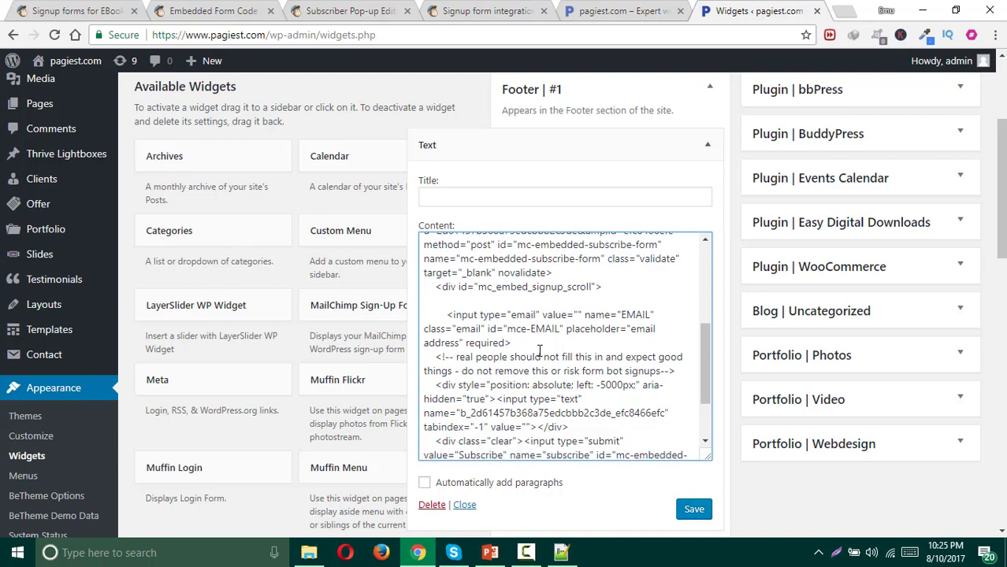
scroll(538, 350, down, 3)
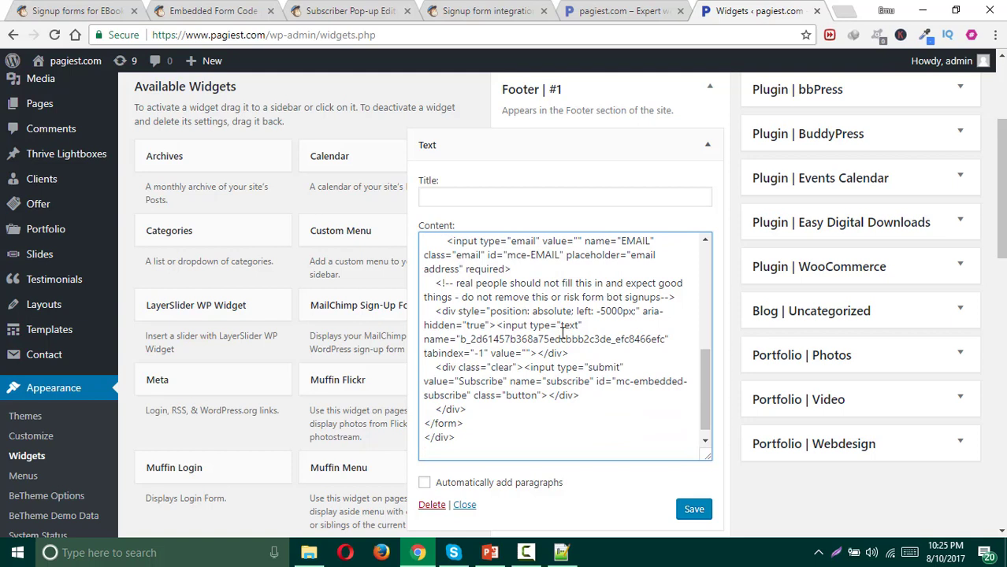
click(588, 367)
key(Return)
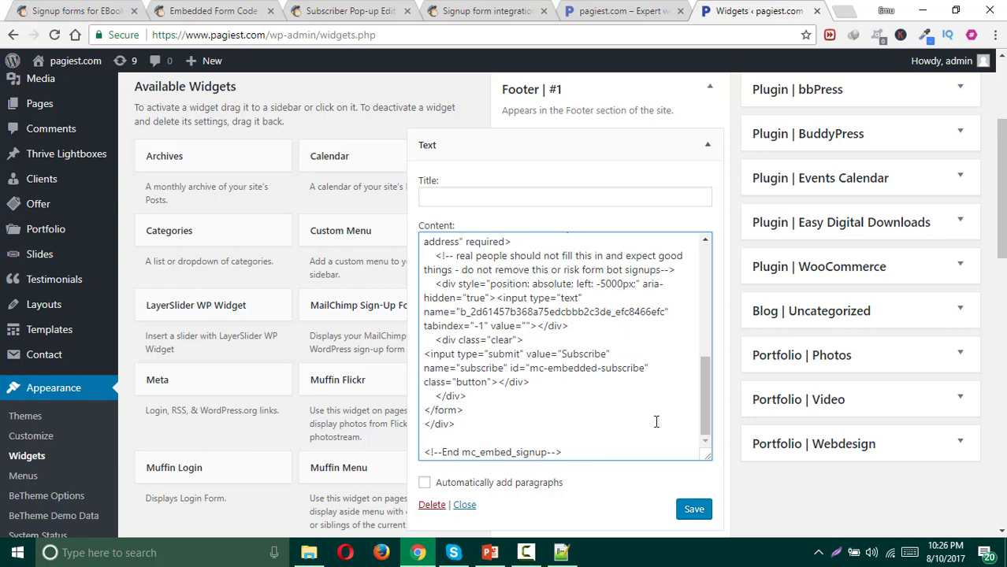
Step: Add style="background-color:lightblue;" to the Subscribe submit input and save the Text widget
text(style="")
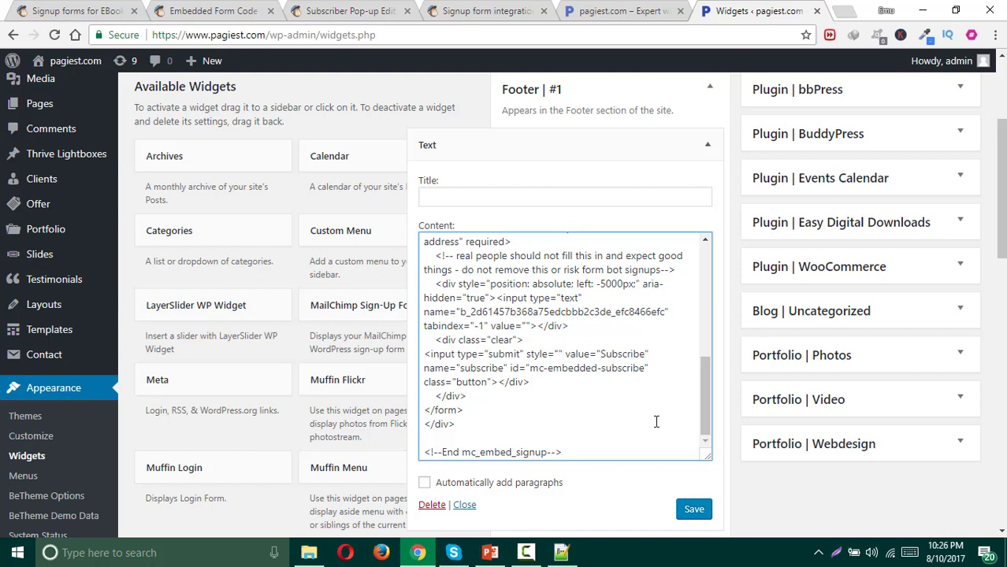
text(backgr)
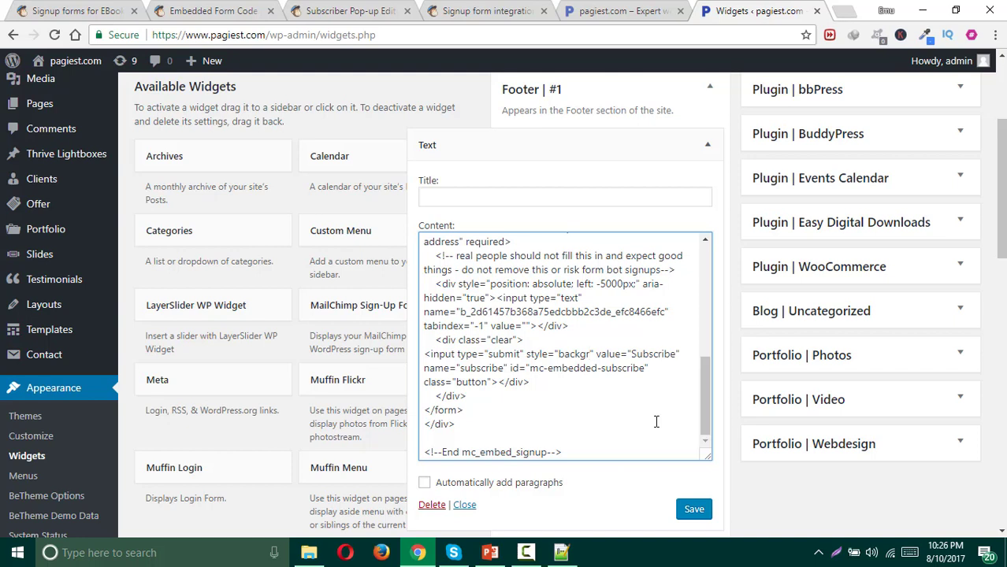
text(ound)
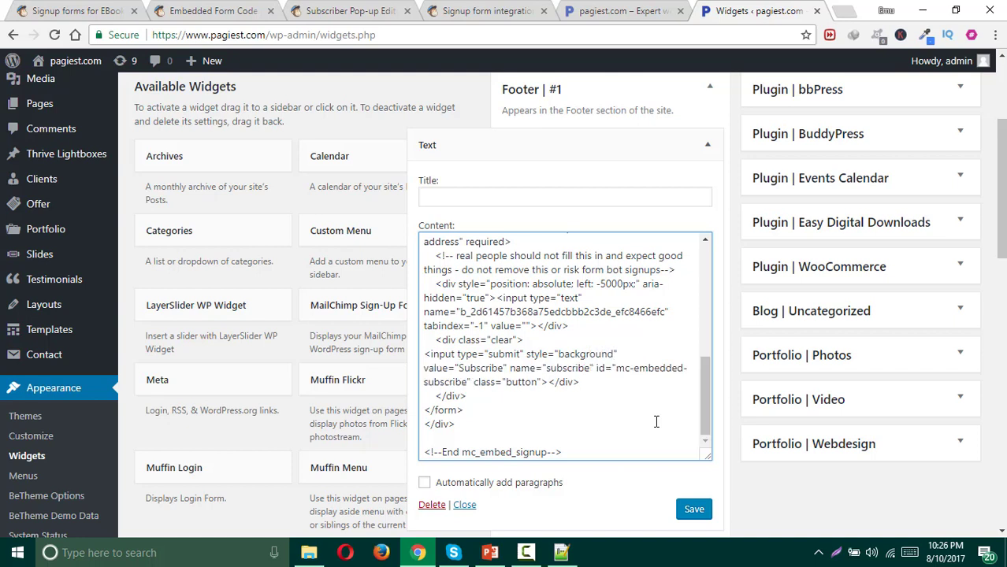
text(-color:lightblue;)
click(697, 512)
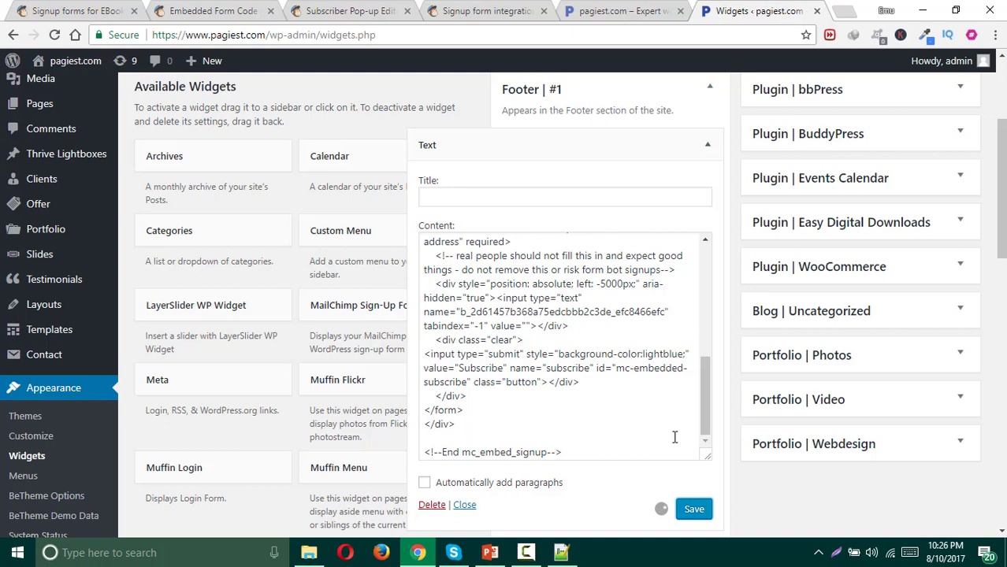
Step: Reload the live pagiest.com home page and check the lightblue styling of the footer's Subscribe button
click(615, 9)
click(54, 34)
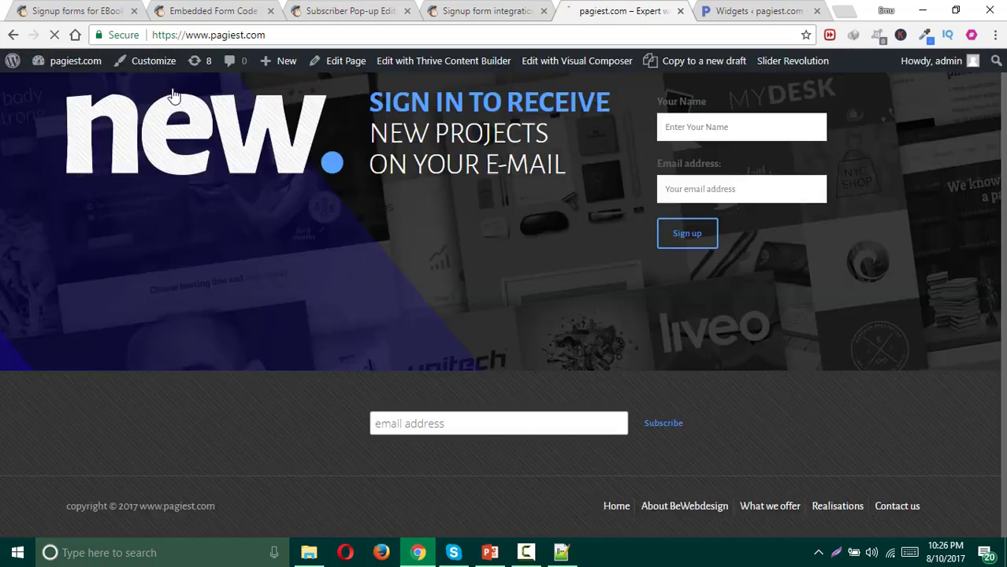
scroll(177, 223, down, 5)
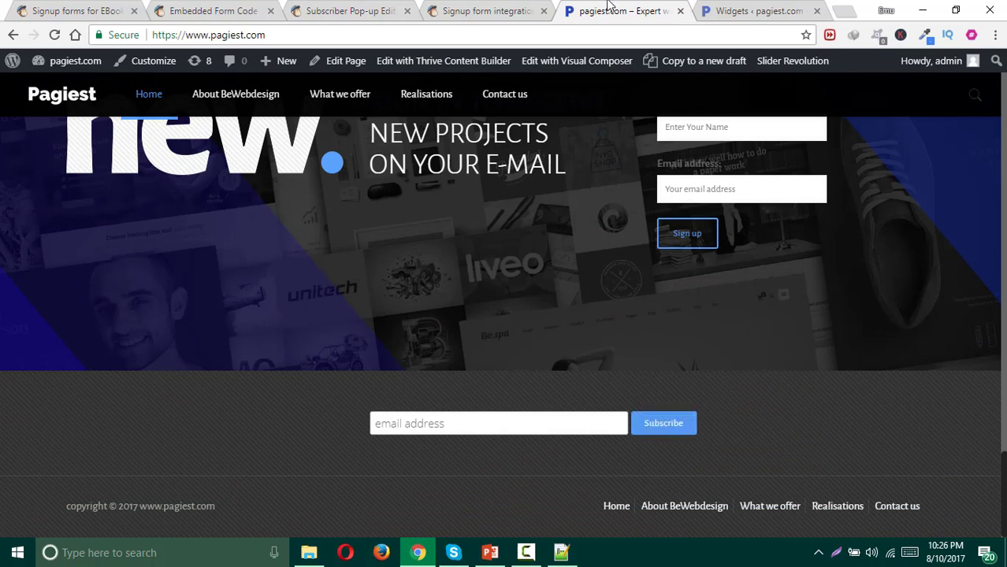
Step: Change the Subscribe submit input's background-color to blue in the footer Text widget's code and save the widget
click(723, 13)
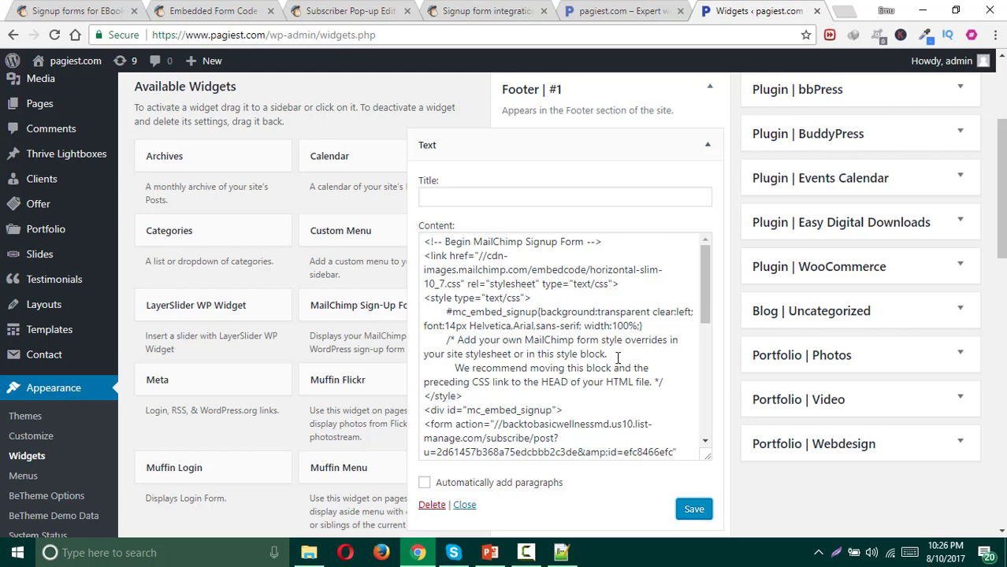
scroll(621, 369, down, 3)
scroll(618, 357, down, 4)
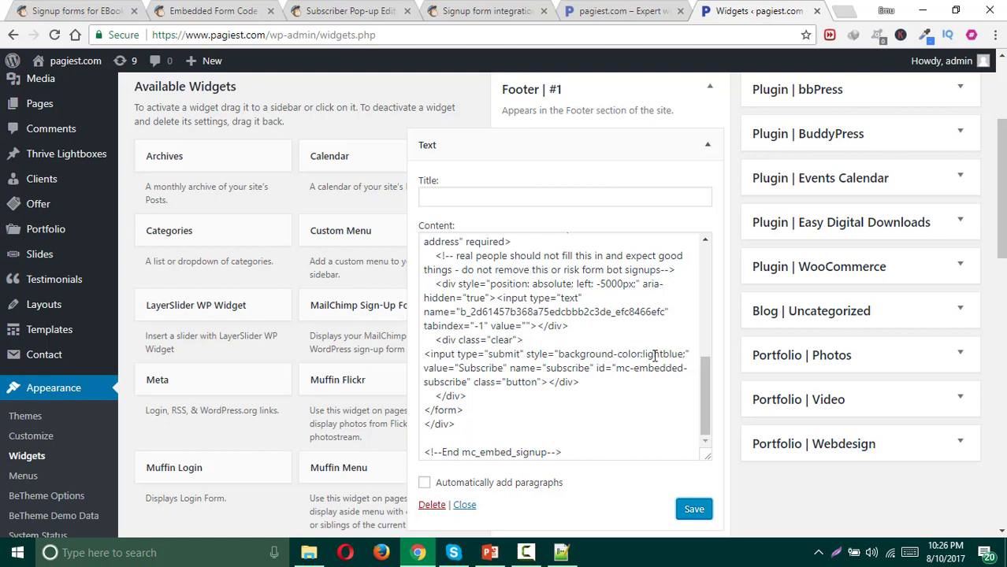
click(664, 356)
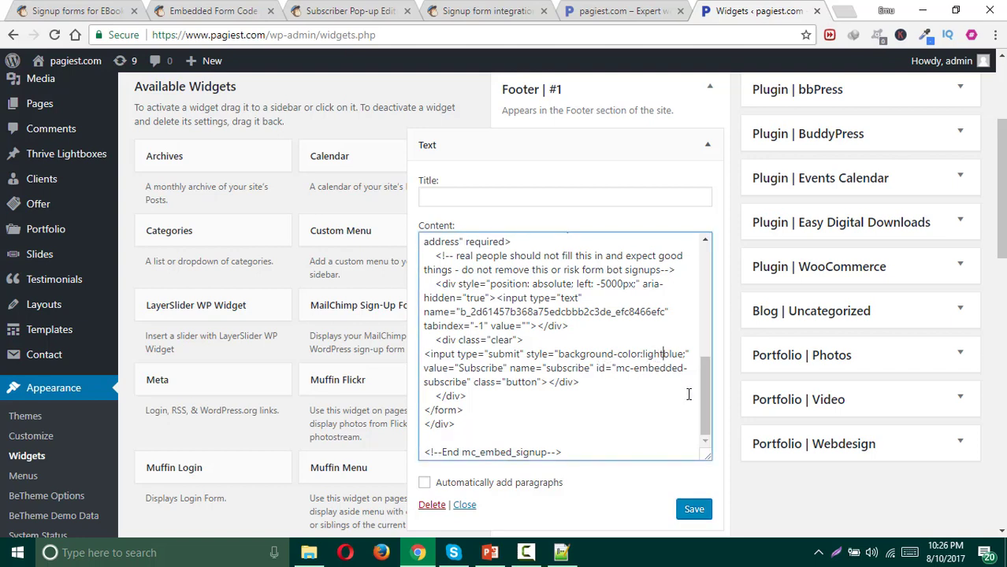
key(BackSpace)
key(BackSpace)
key(BackSpace)
key(BackSpace)
key(BackSpace)
click(694, 510)
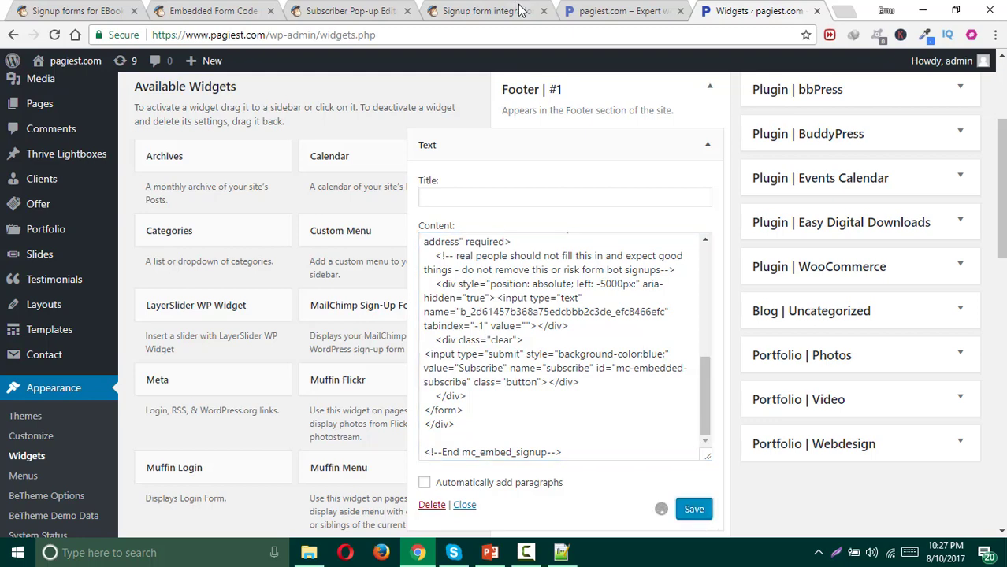
Step: Reload the live home page and examine the footer's Subscribe button with the blue background setting
click(605, 12)
click(54, 35)
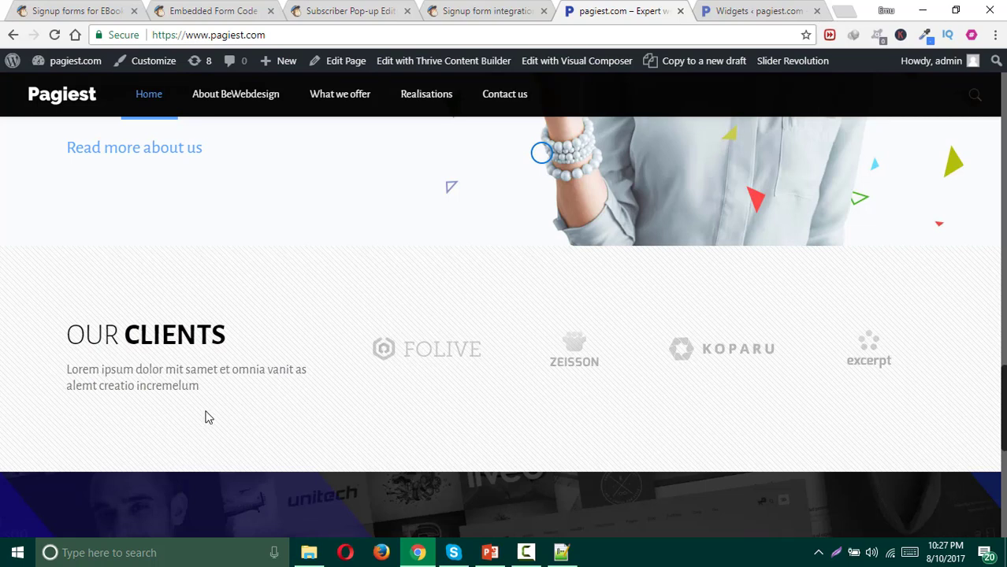
scroll(209, 412, down, 6)
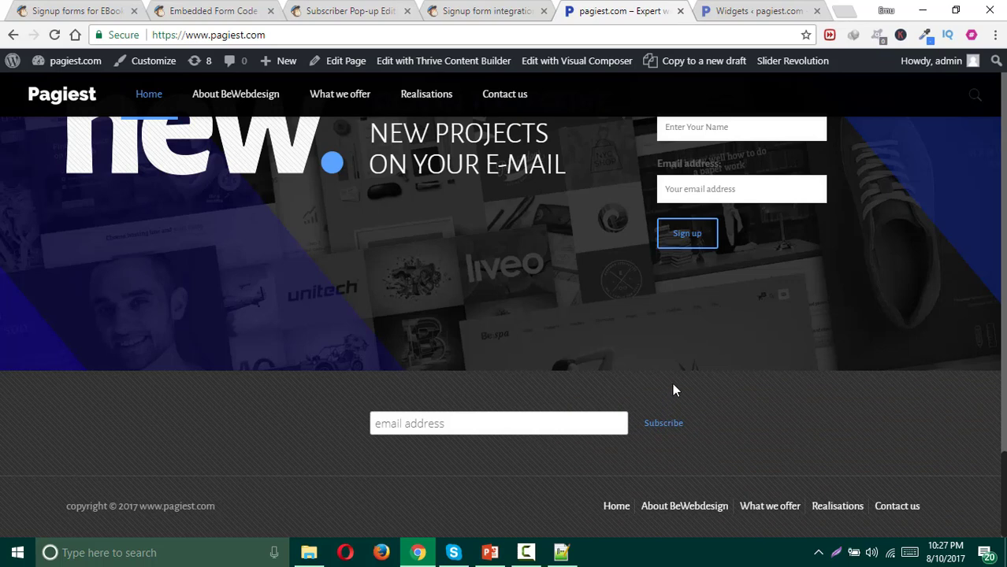
Step: Save the footer Text widget again and open the Global > General section of BeTheme Options
click(752, 10)
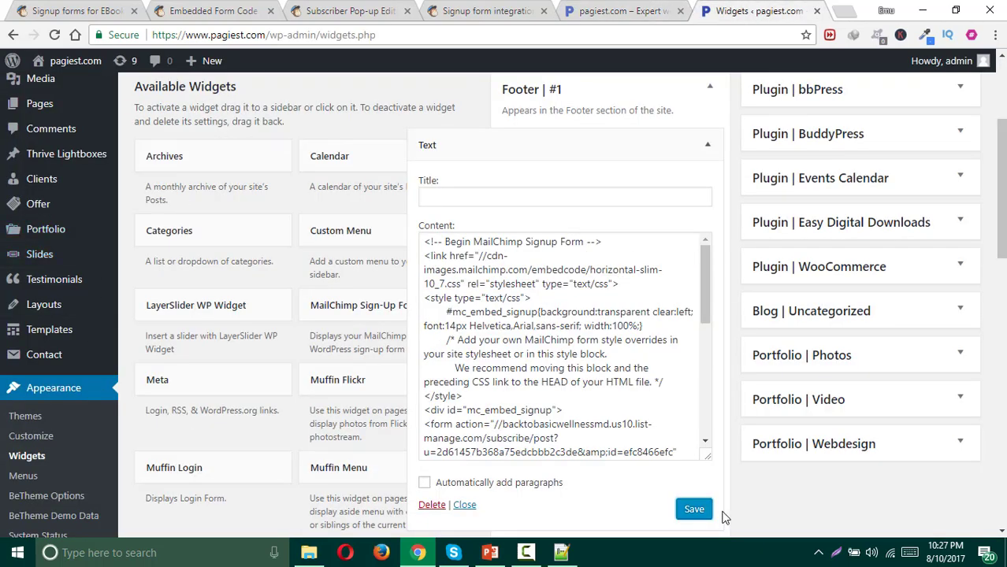
click(694, 509)
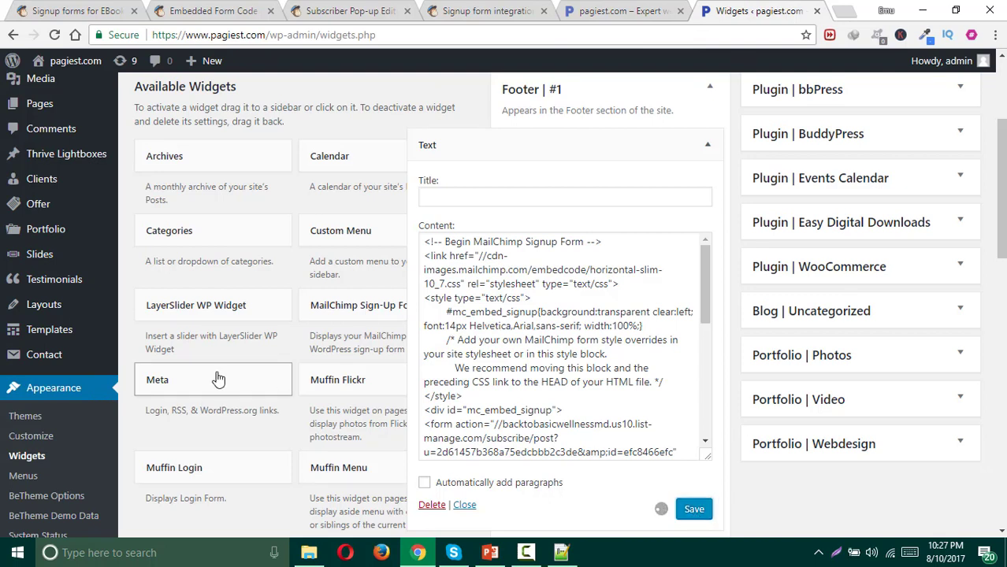
click(56, 497)
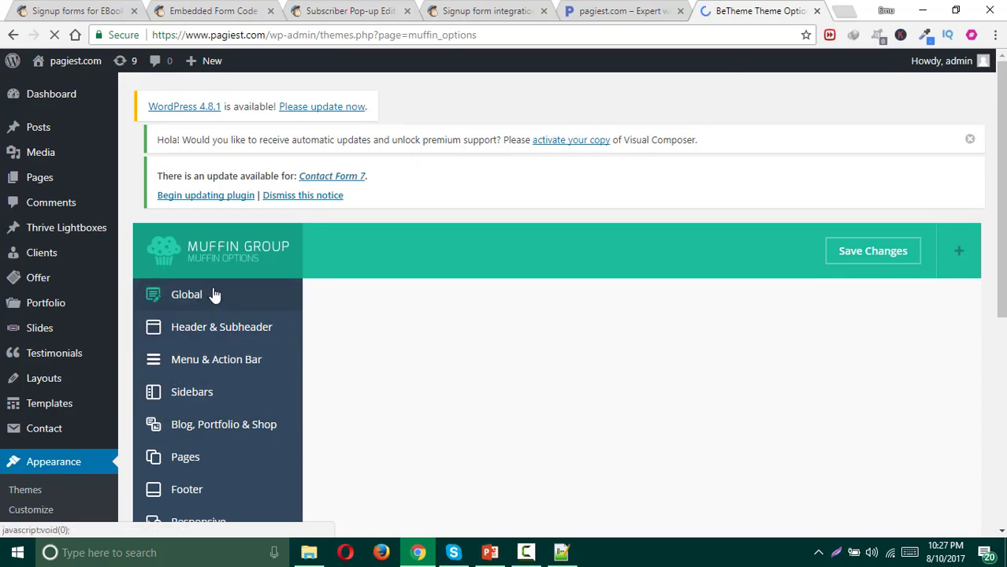
scroll(224, 292, down, 2)
click(209, 152)
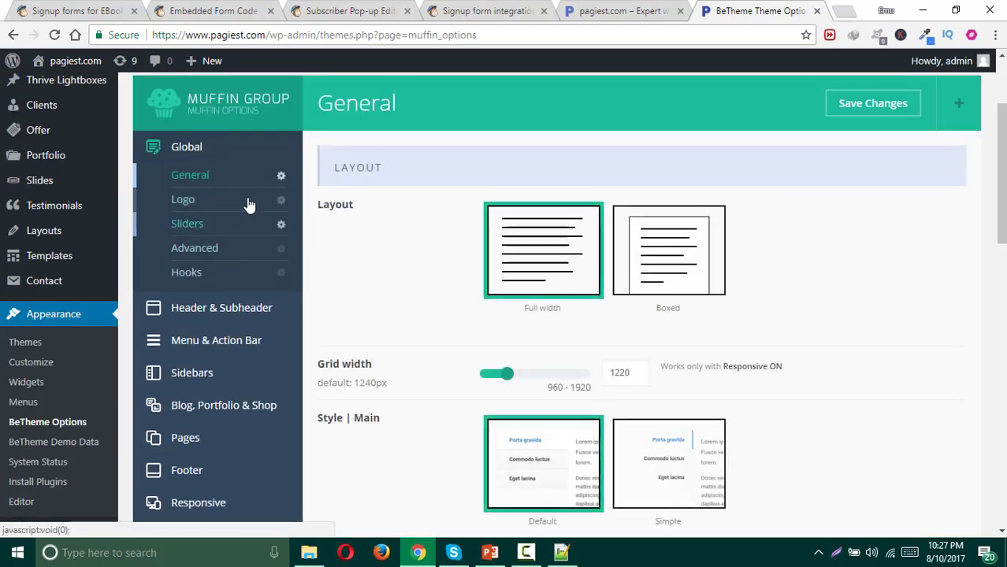
Step: Set the theme's button style to Default instead of Stroke and save the BeTheme options
scroll(455, 277, down, 4)
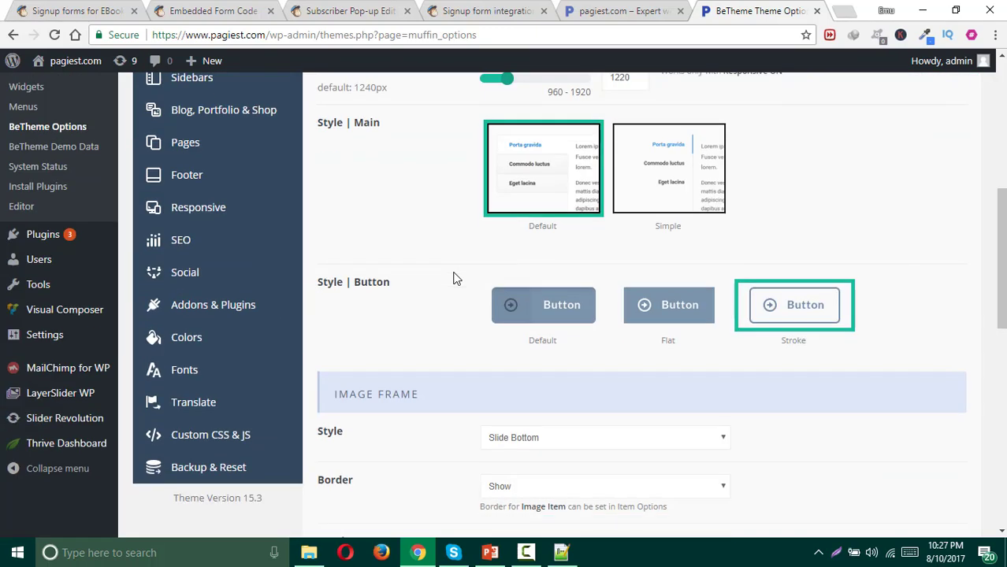
click(536, 307)
scroll(393, 339, down, 5)
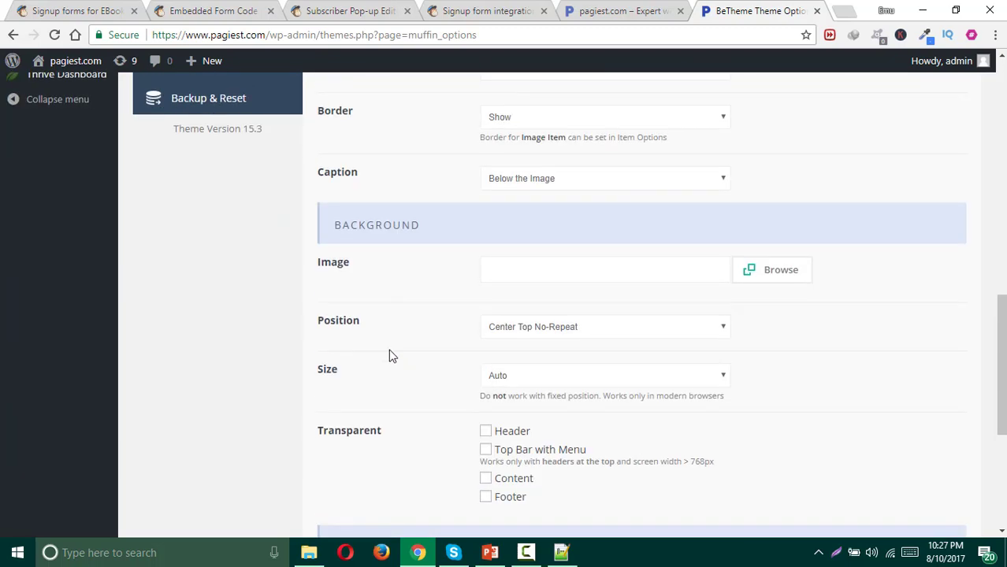
scroll(388, 358, down, 4)
click(883, 447)
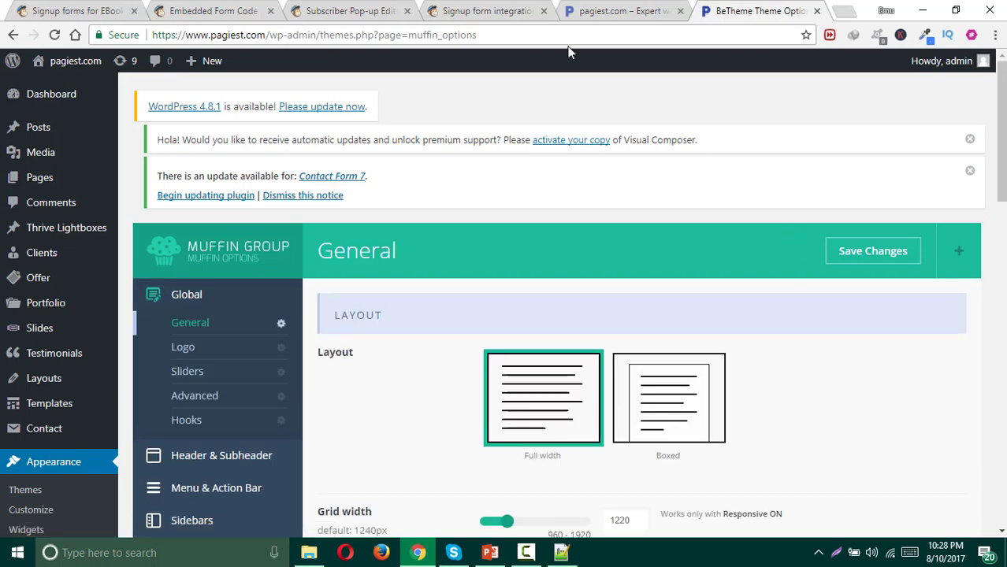
Step: Return to the live pagiest.com home page and check the footer signup form's Subscribe button and email address field
click(613, 11)
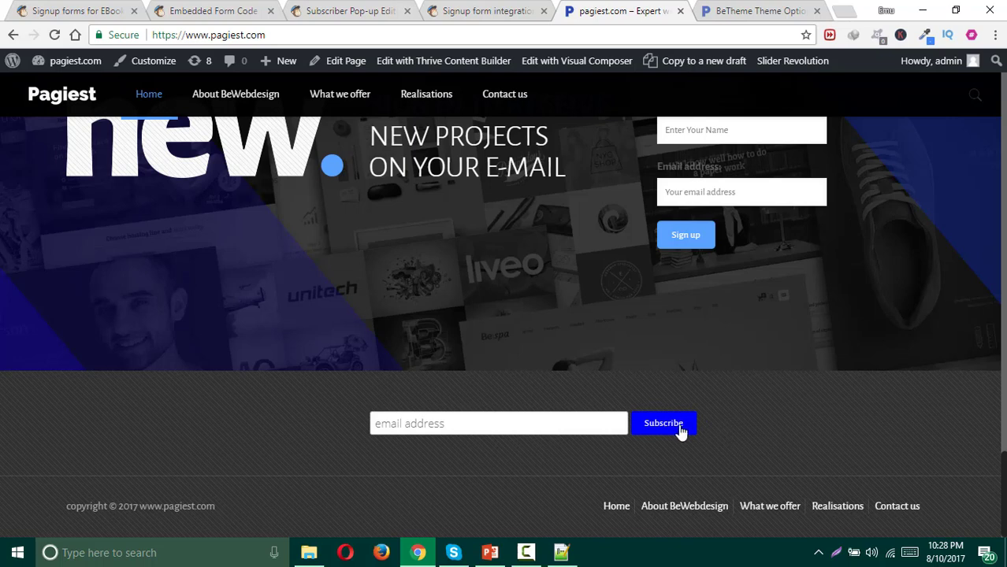
click(545, 420)
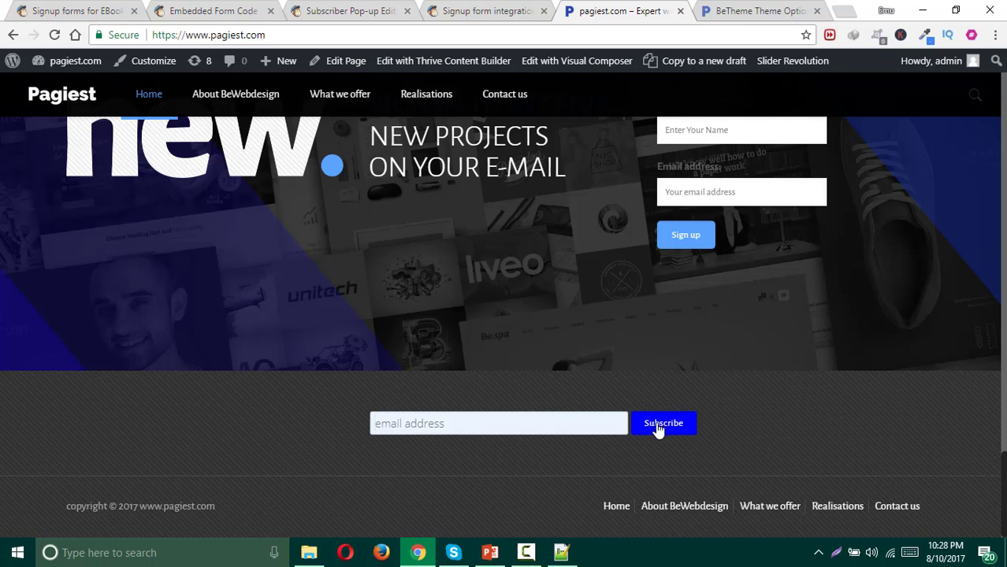